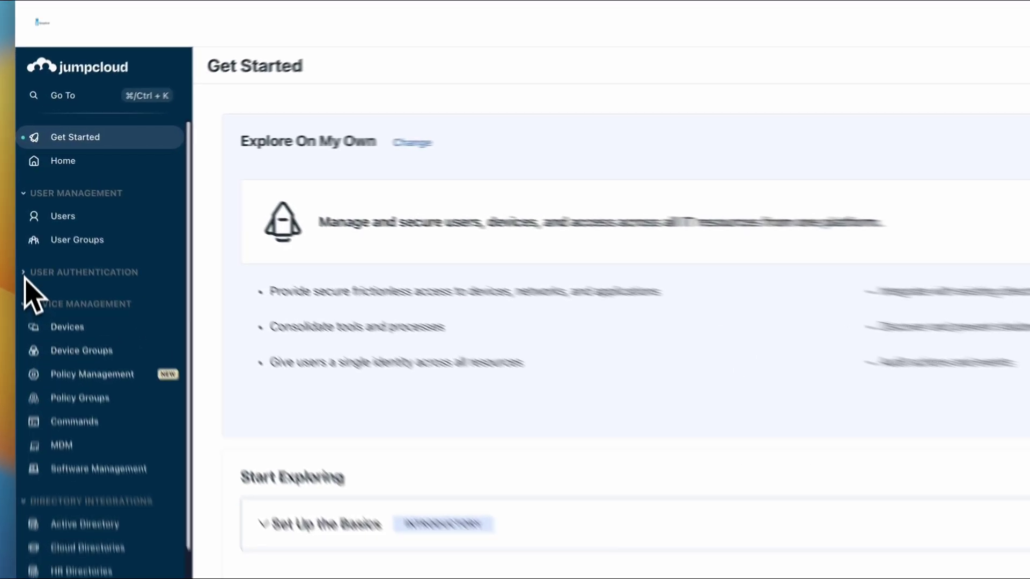
From User Authentication > SSO Applications, open the Create New Application Integration catalog
{"action": "left_click", "coordinate": [38, 229]}
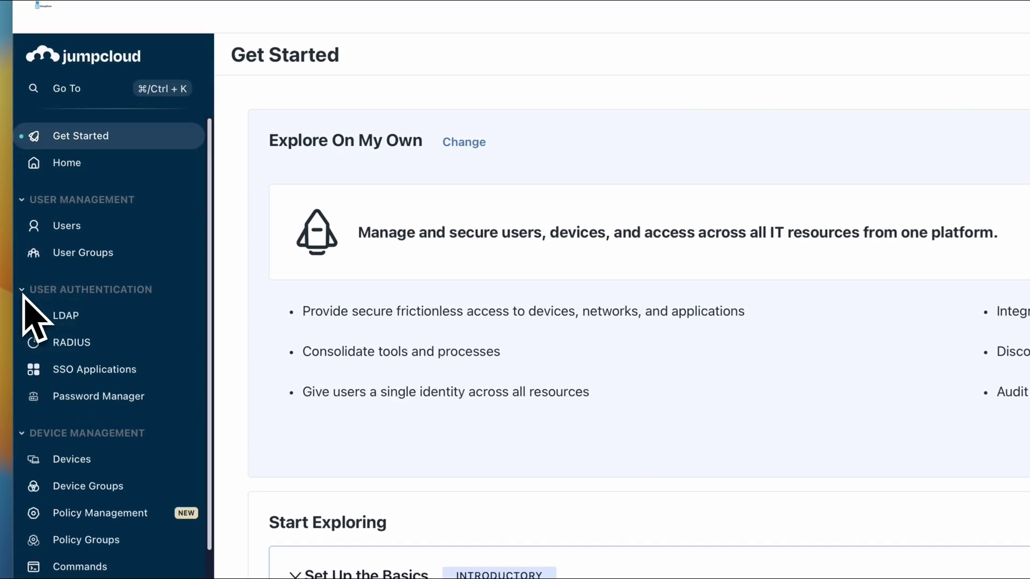
{"action": "left_click", "coordinate": [99, 376]}
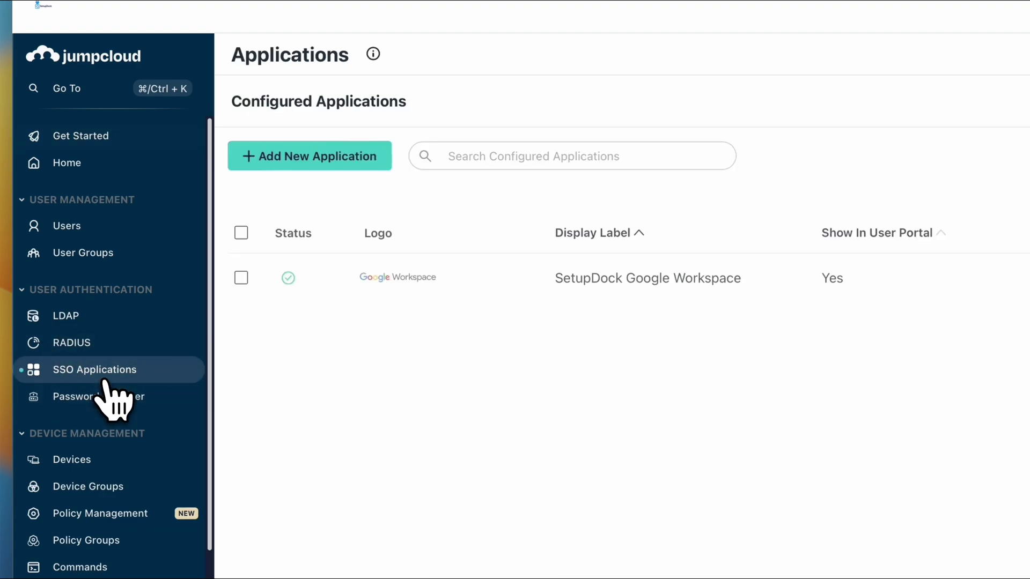
{"action": "left_click", "coordinate": [357, 167]}
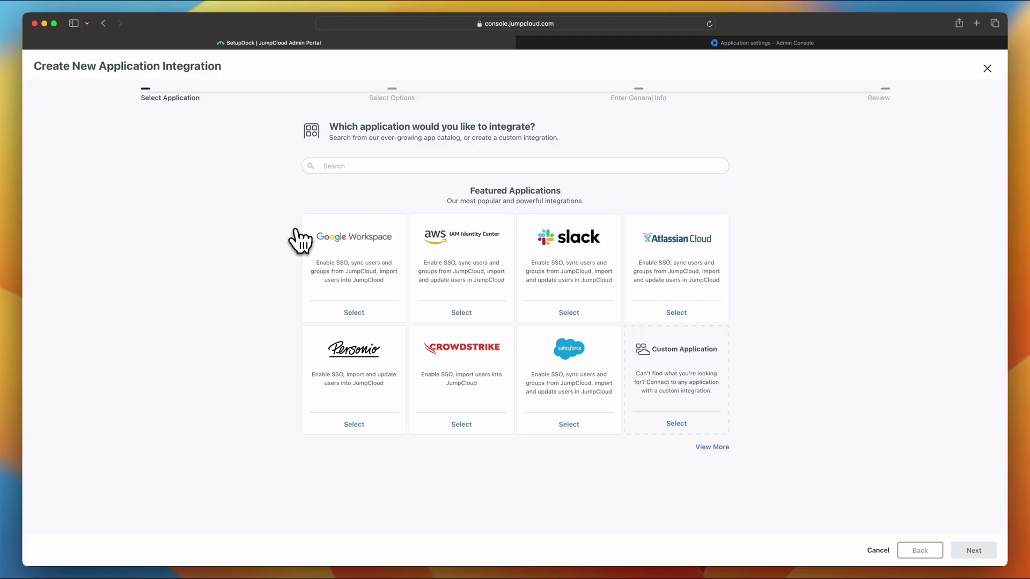
Add Google Workspace from the catalog and save it with display label 'LocodeSystems Google Workspace'
{"action": "left_click", "coordinate": [354, 313]}
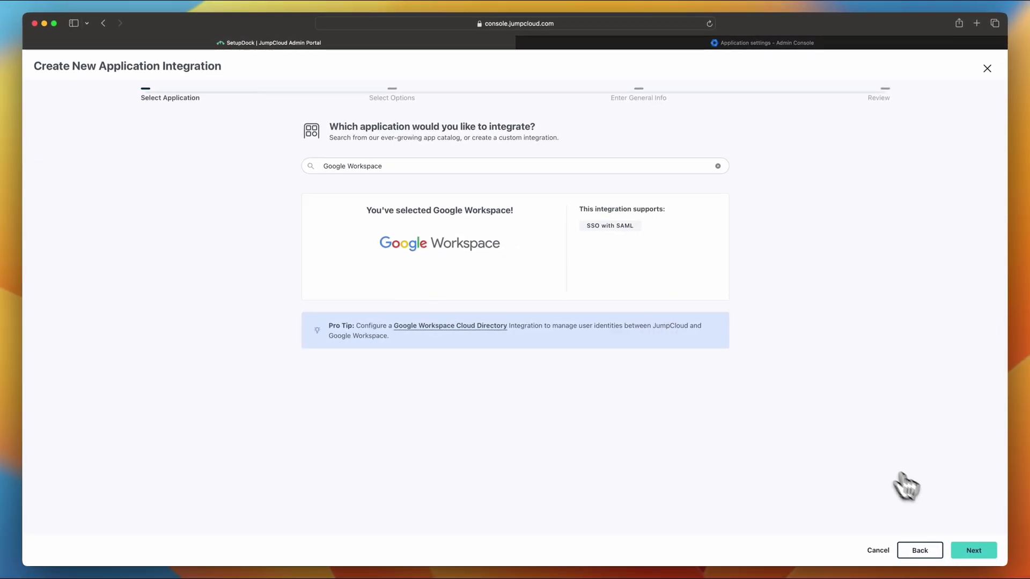
{"action": "left_click", "coordinate": [973, 551]}
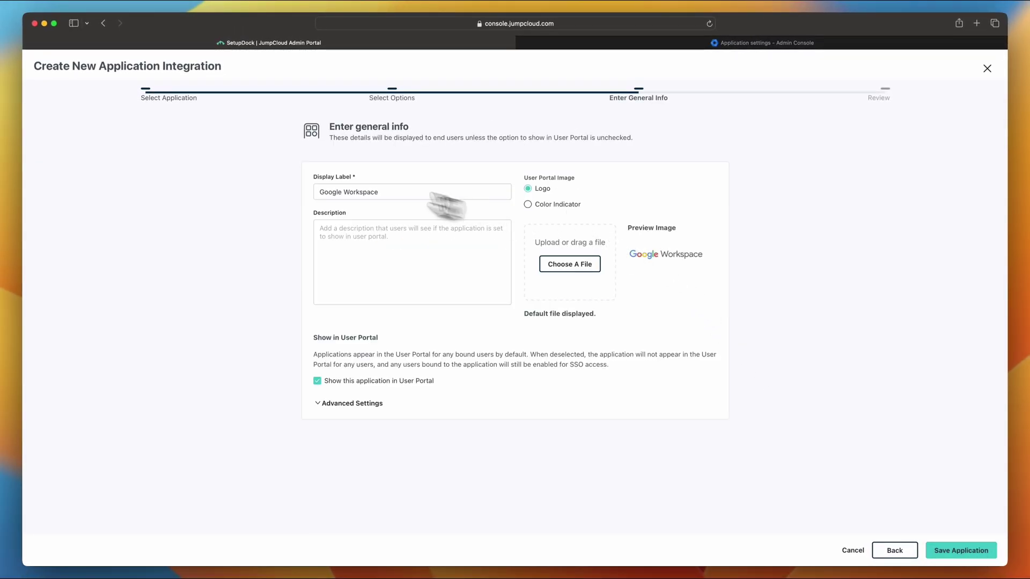
{"action": "left_click", "coordinate": [319, 192]}
{"action": "type", "text": "Loc"}
{"action": "type", "text": "odeSystem"}
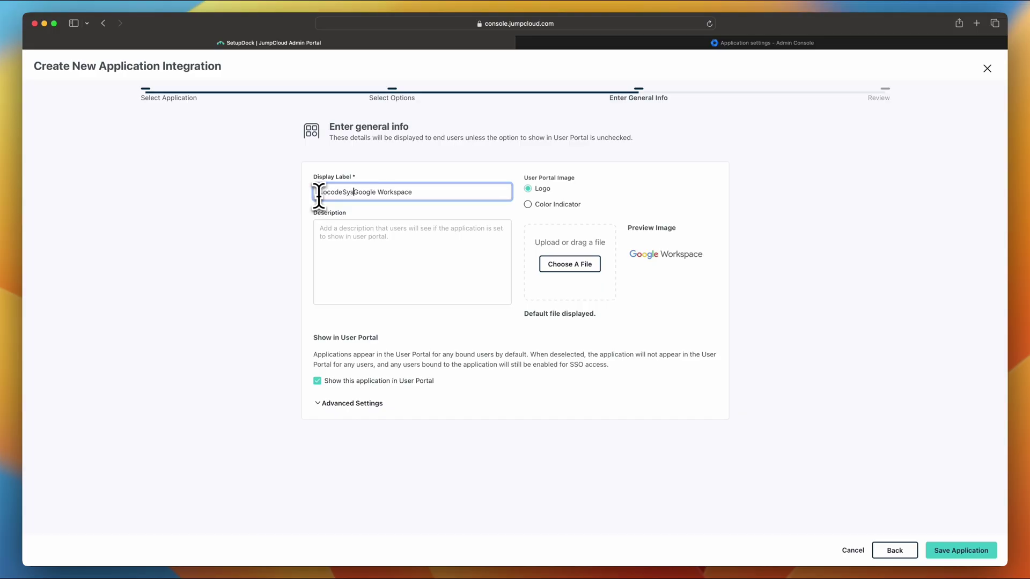
{"action": "type", "text": "s"}
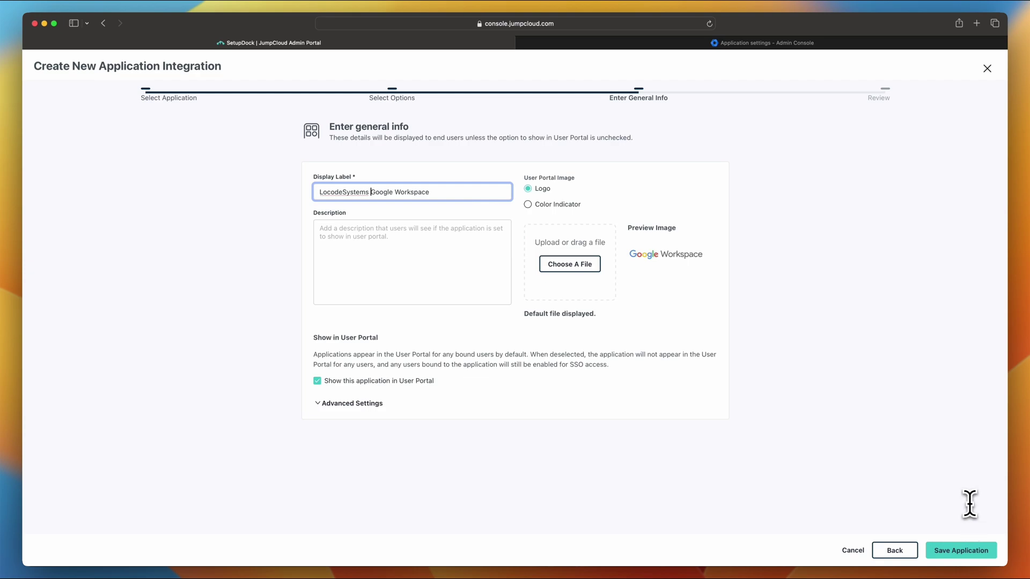
{"action": "left_click", "coordinate": [955, 551]}
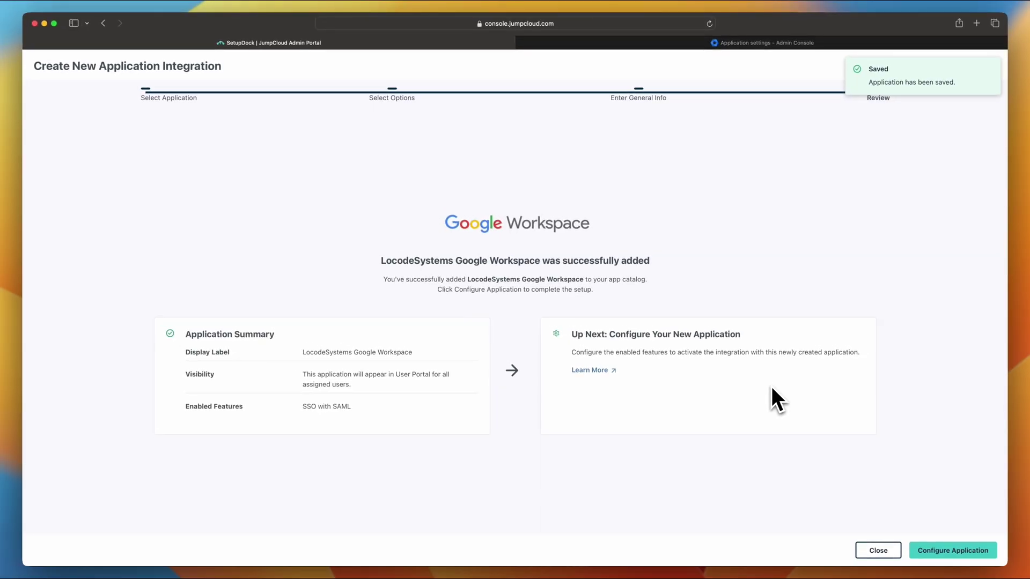
Open the Google Workspace app's SSO tab and review the Service Provider Metadata and IdP Entity ID info
{"action": "left_click", "coordinate": [952, 550]}
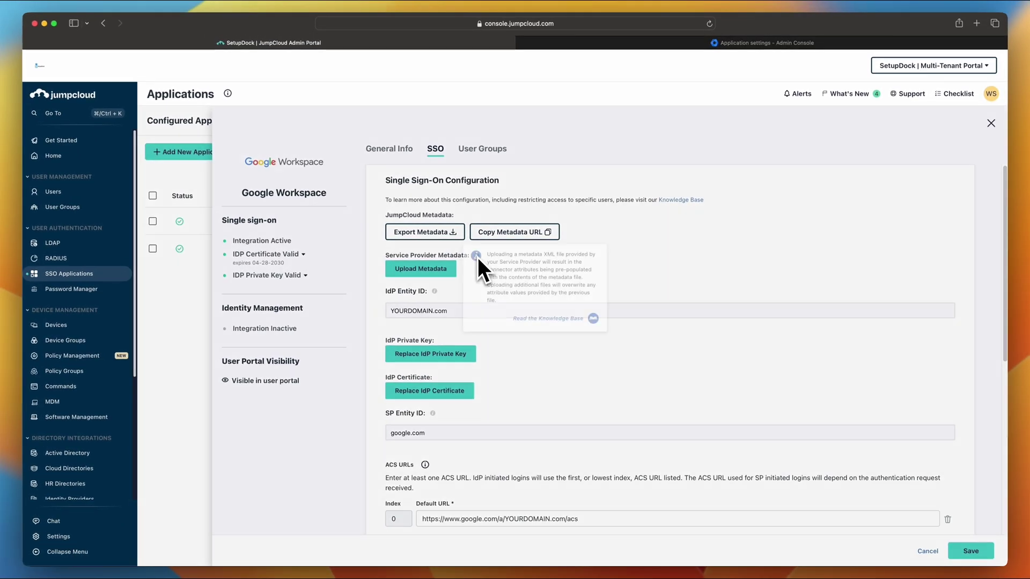
{"action": "mouse_move", "coordinate": [477, 256]}
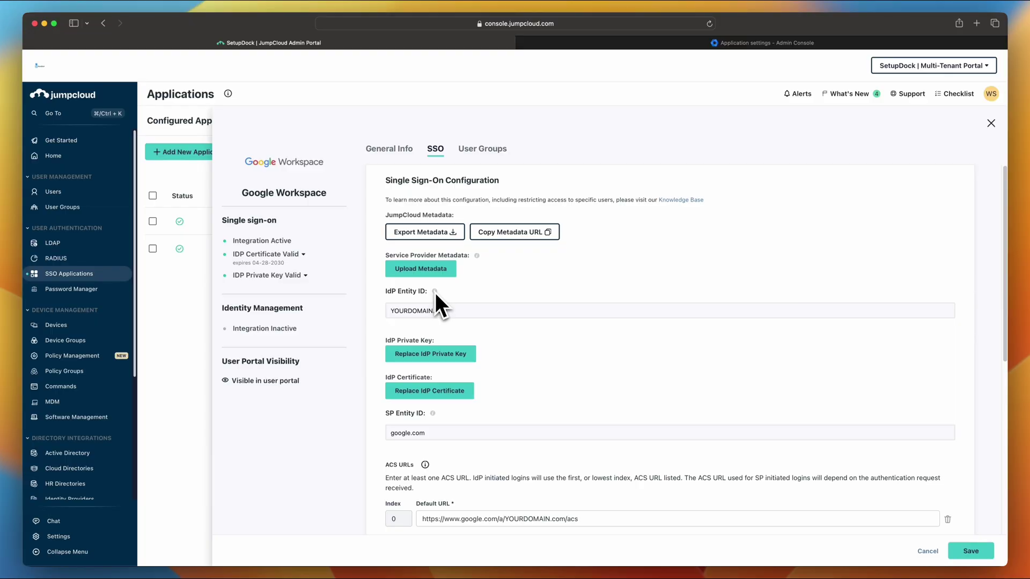
{"action": "mouse_move", "coordinate": [434, 292]}
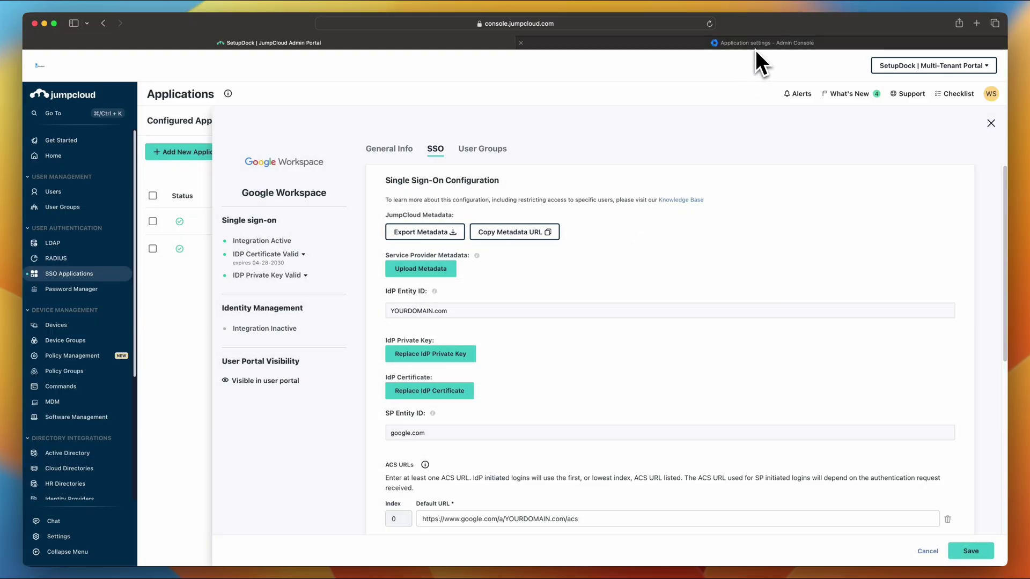
In Google Admin console, go to Security > Authentication > SSO with third party IdP
{"action": "left_click", "coordinate": [755, 48]}
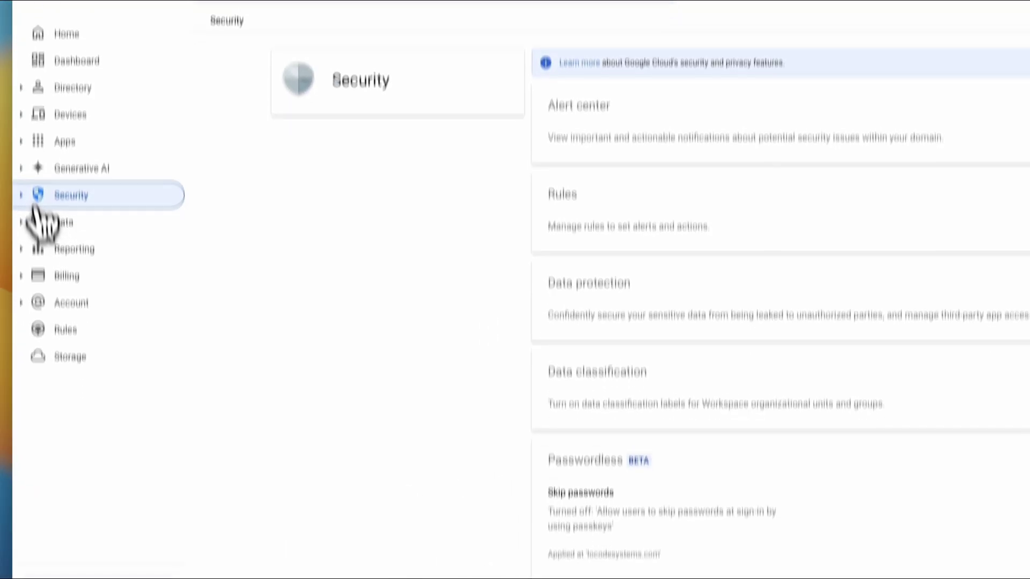
{"action": "left_click", "coordinate": [34, 204]}
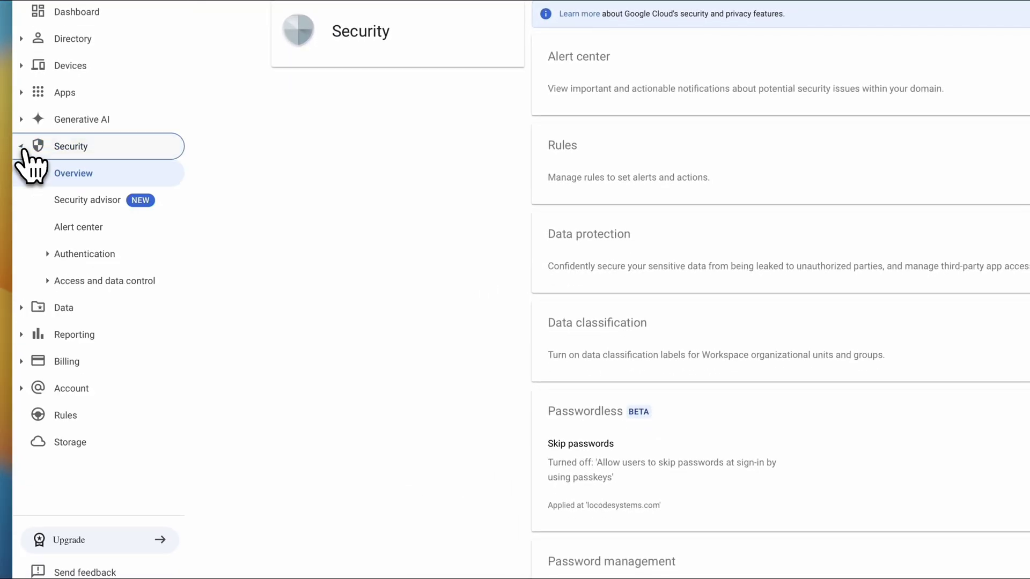
{"action": "left_click", "coordinate": [49, 255]}
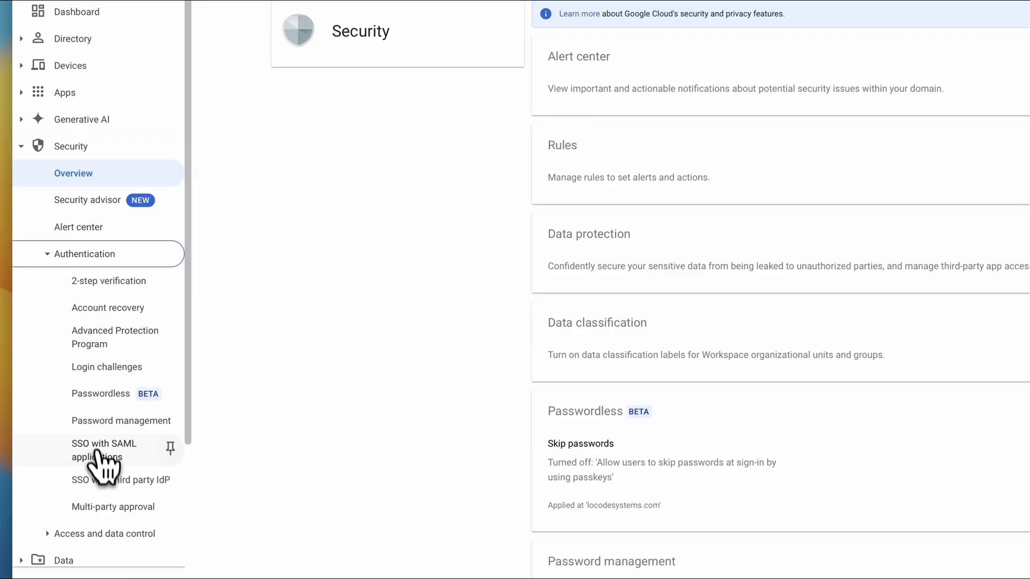
{"action": "left_click", "coordinate": [136, 481]}
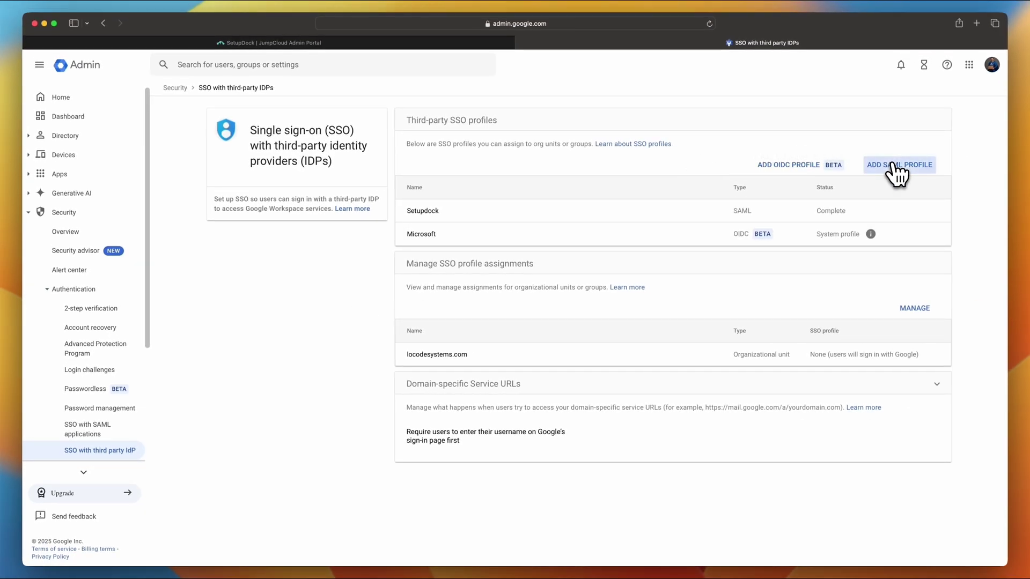
Add a new SAML SSO profile named 'JC SSO'
{"action": "left_click", "coordinate": [894, 166]}
{"action": "left_click", "coordinate": [455, 155]}
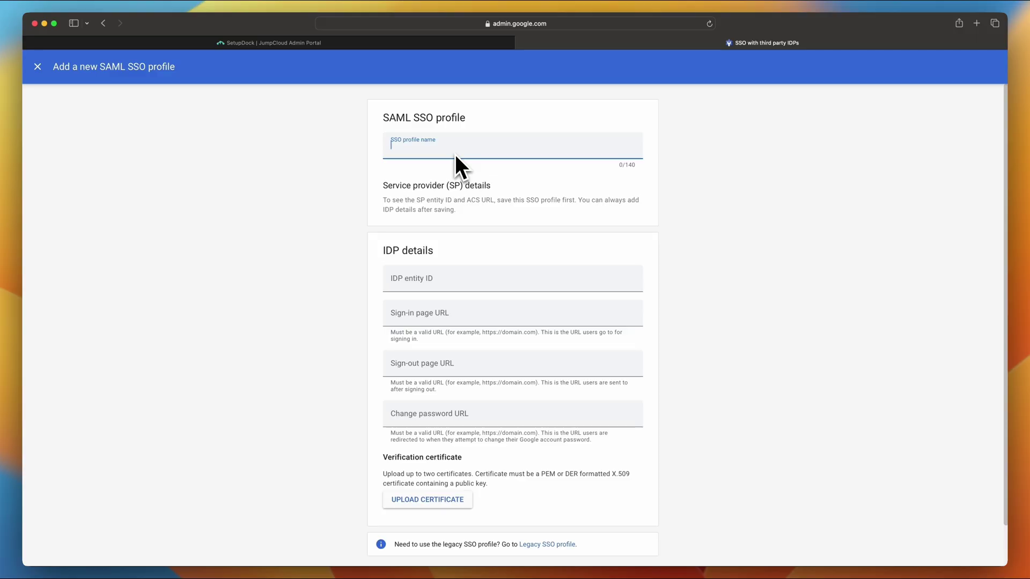
{"action": "type", "text": "JC SSO"}
{"action": "scroll", "coordinate": [475, 230], "scroll_direction": "down", "scroll_amount": 2}
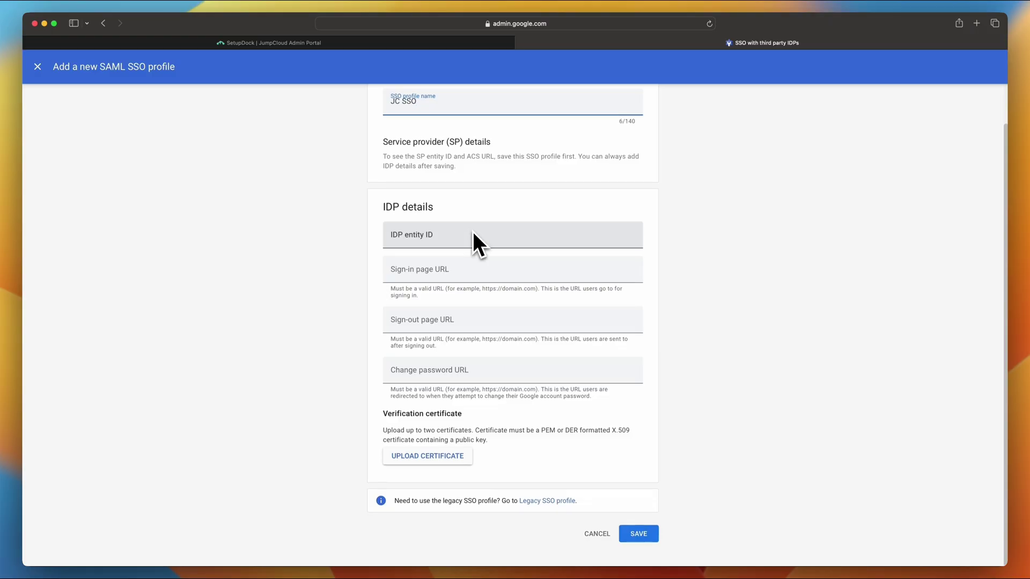
Replace YOURDOMAIN.com with locodesystems.com as JumpCloud's IdP Entity ID and copy it
{"action": "left_click", "coordinate": [375, 42]}
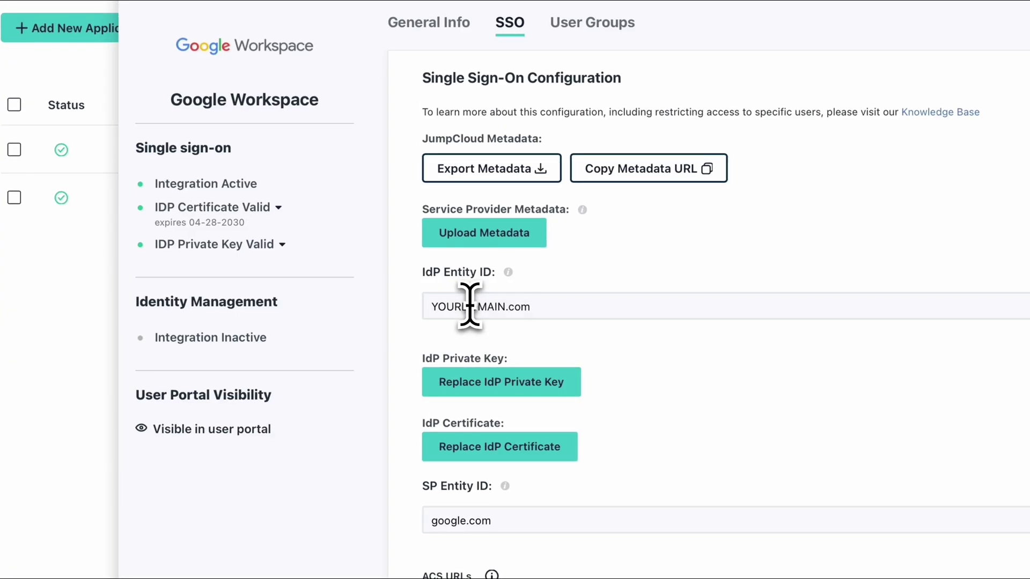
{"action": "left_click", "coordinate": [414, 310]}
{"action": "left_click_drag", "start_coordinate": [505, 306], "coordinate": [421, 307]}
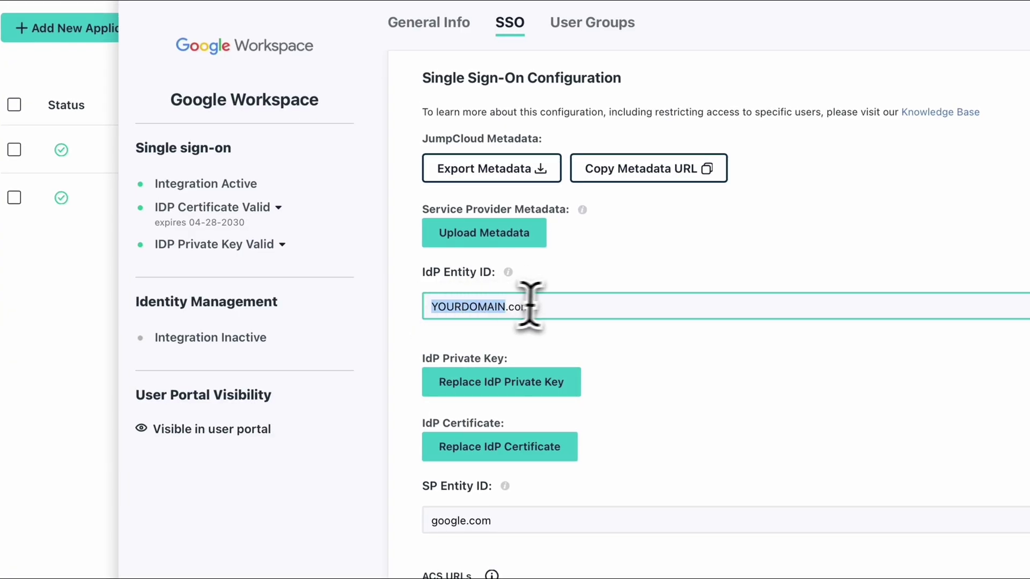
{"action": "left_click_drag", "start_coordinate": [533, 306], "coordinate": [427, 309]}
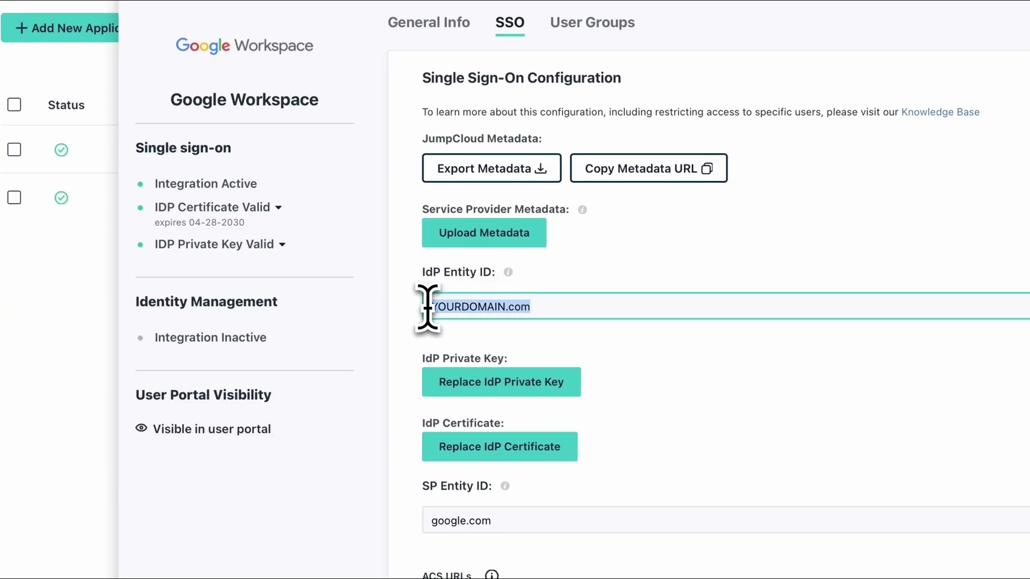
{"action": "type", "text": "ocodesystems"}
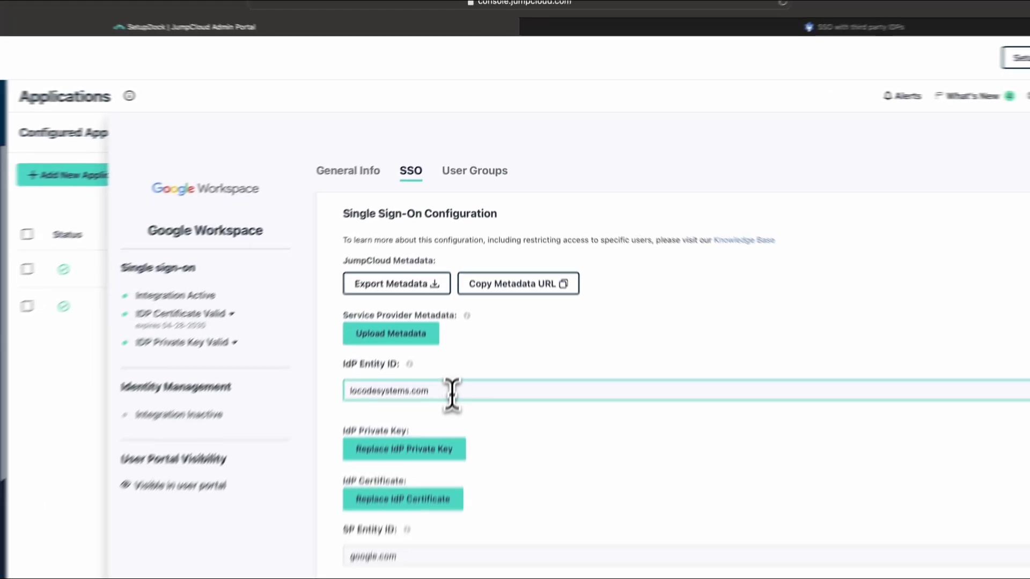
{"action": "left_click_drag", "start_coordinate": [453, 316], "coordinate": [384, 311]}
{"action": "key", "text": "super+c"}
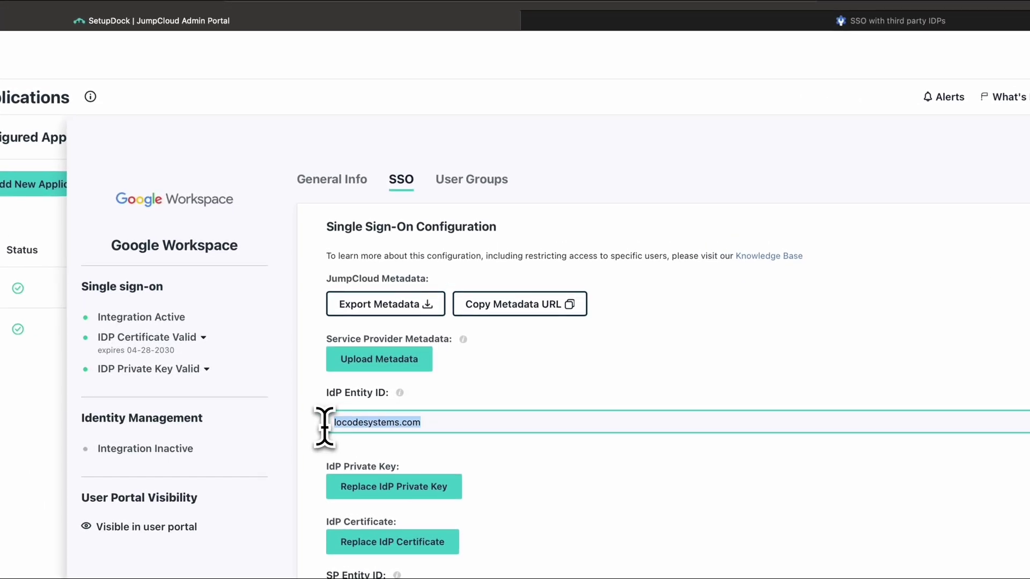
Paste locodesystems.com into the Google SSO profile's IDP entity ID field
{"action": "left_click", "coordinate": [816, 24]}
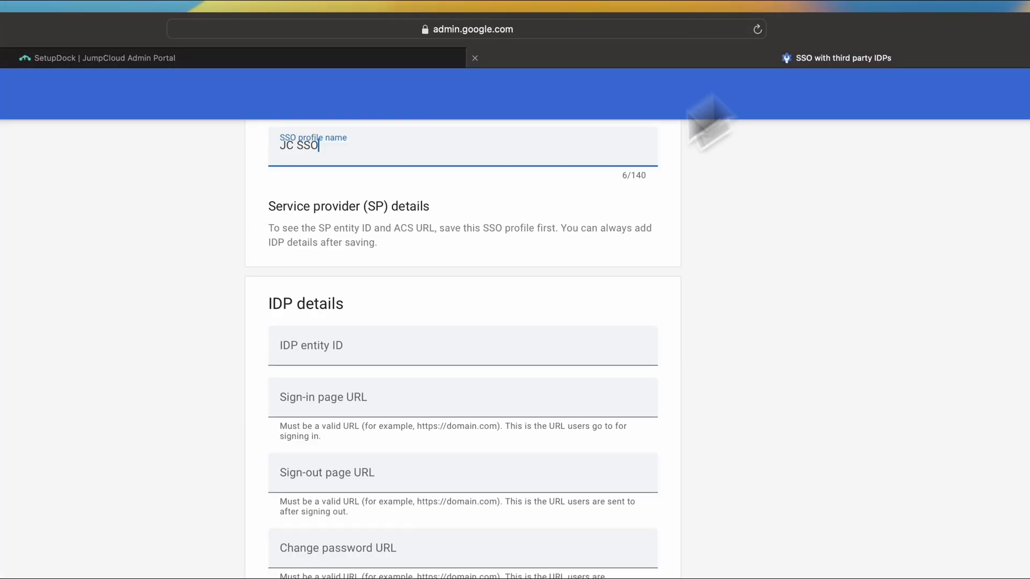
{"action": "left_click", "coordinate": [325, 345]}
{"action": "key", "text": "super+v"}
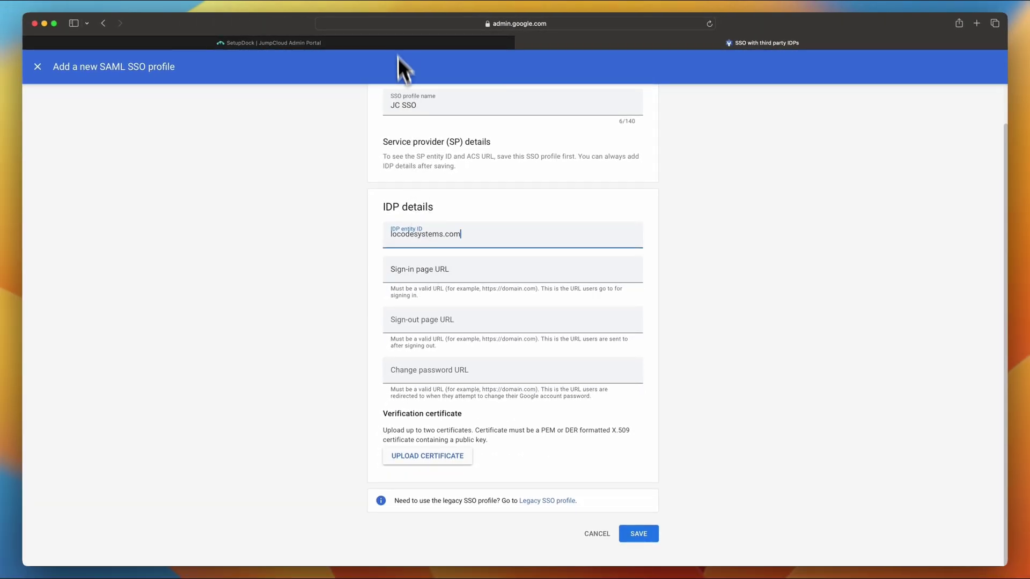
{"action": "left_click", "coordinate": [377, 43]}
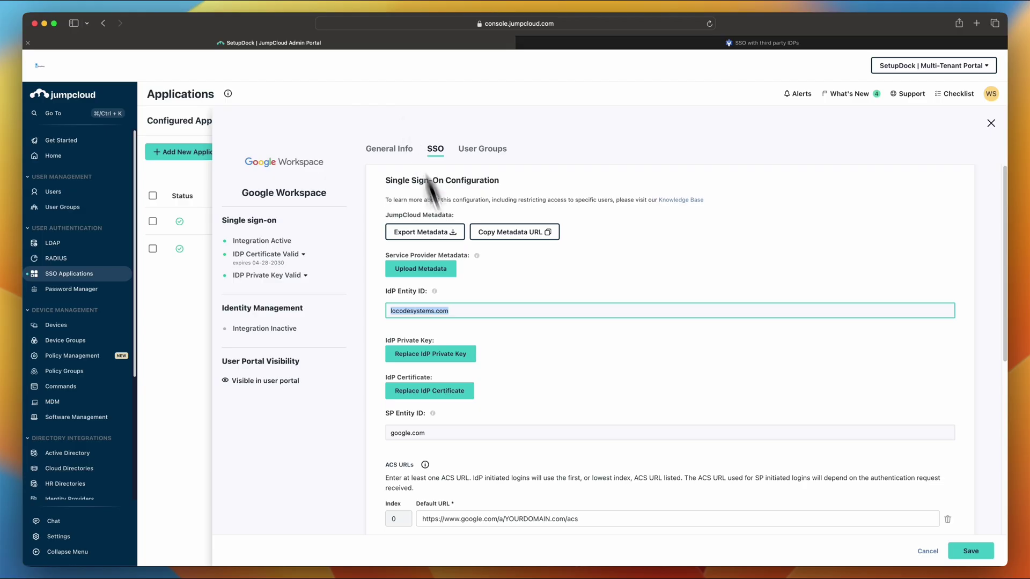
{"action": "scroll", "coordinate": [547, 376], "scroll_direction": "down", "scroll_amount": 5}
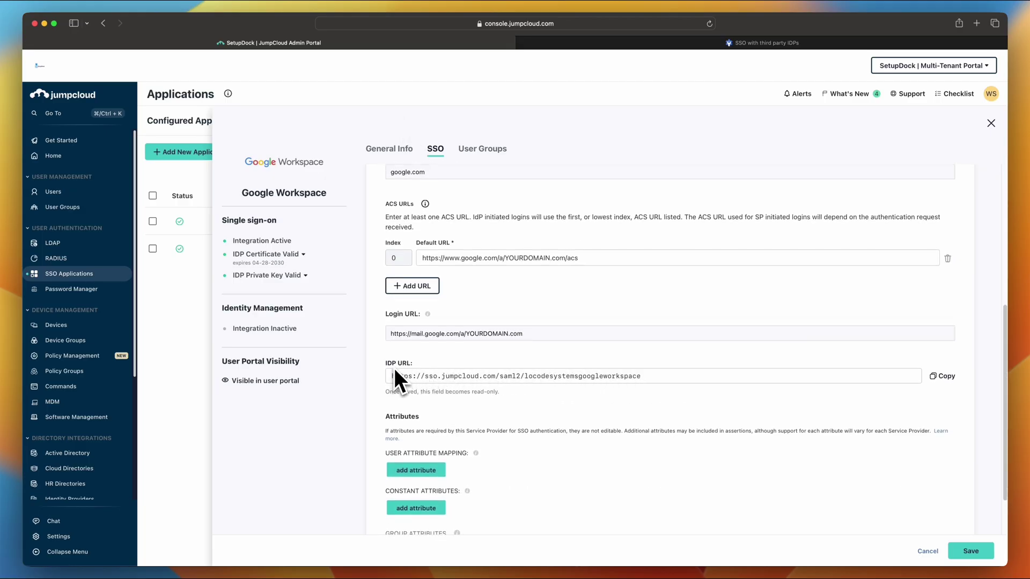
{"action": "left_click", "coordinate": [943, 376]}
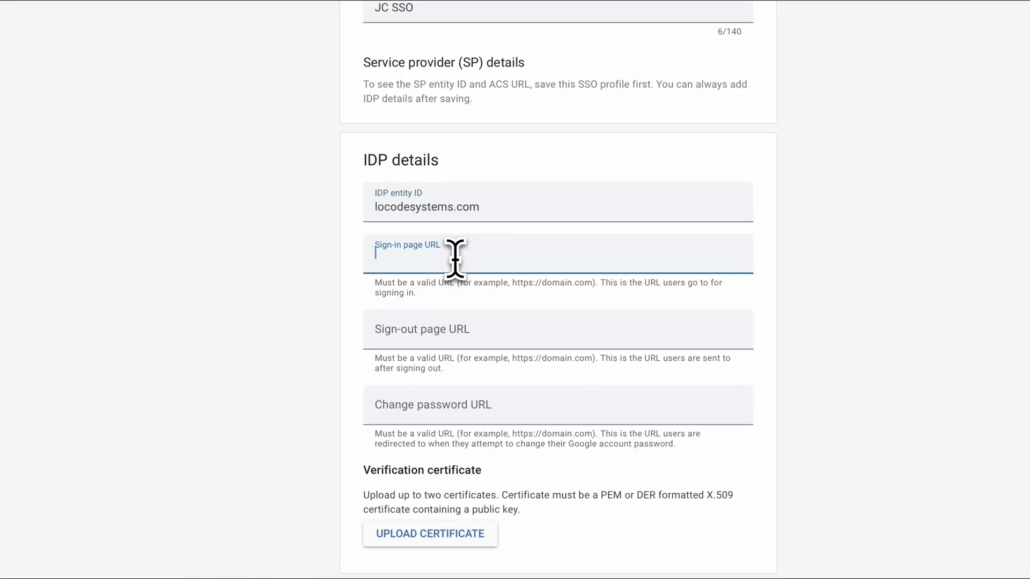
{"action": "key", "text": "ctrl+v"}
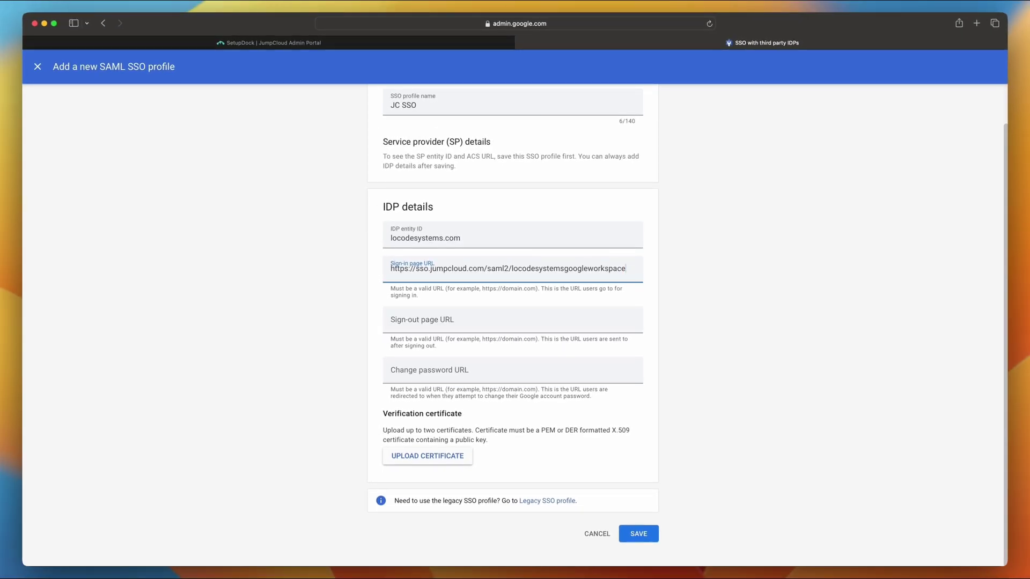
{"action": "key", "text": "super+Tab"}
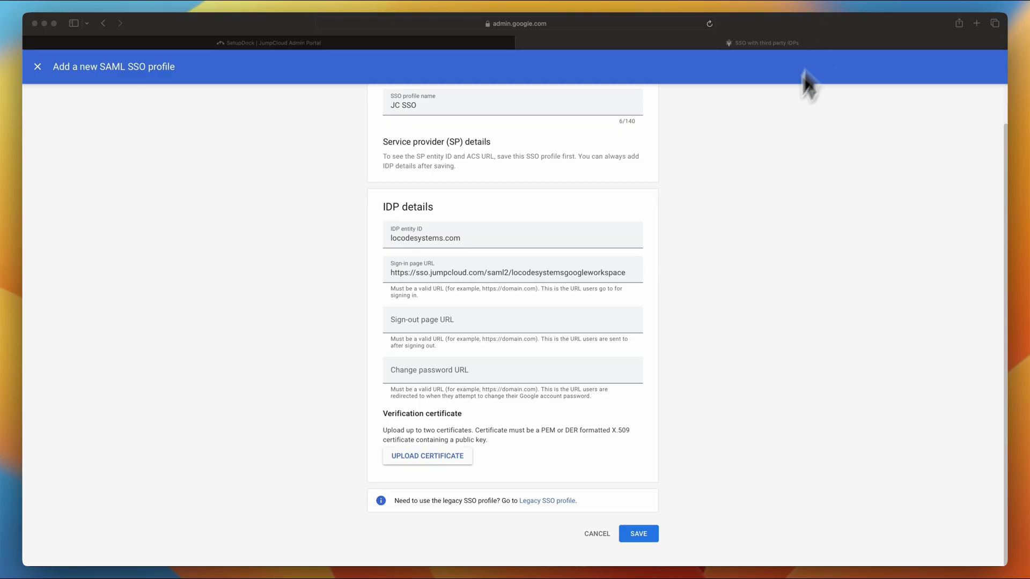
{"action": "left_click", "coordinate": [442, 325]}
{"action": "left_click", "coordinate": [479, 421]}
{"action": "key", "text": "ctrl+v"}
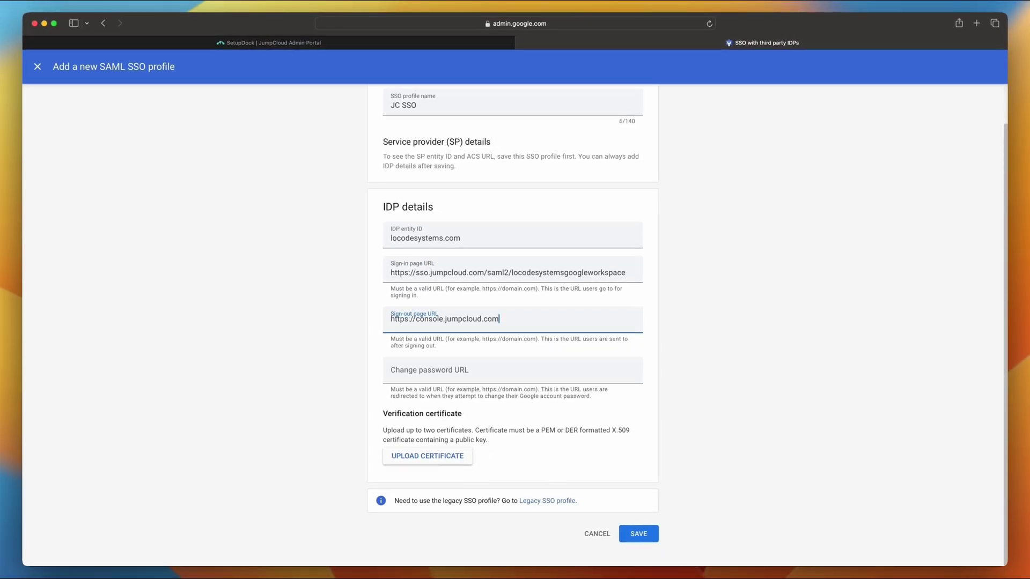
{"action": "key", "text": "super+Tab"}
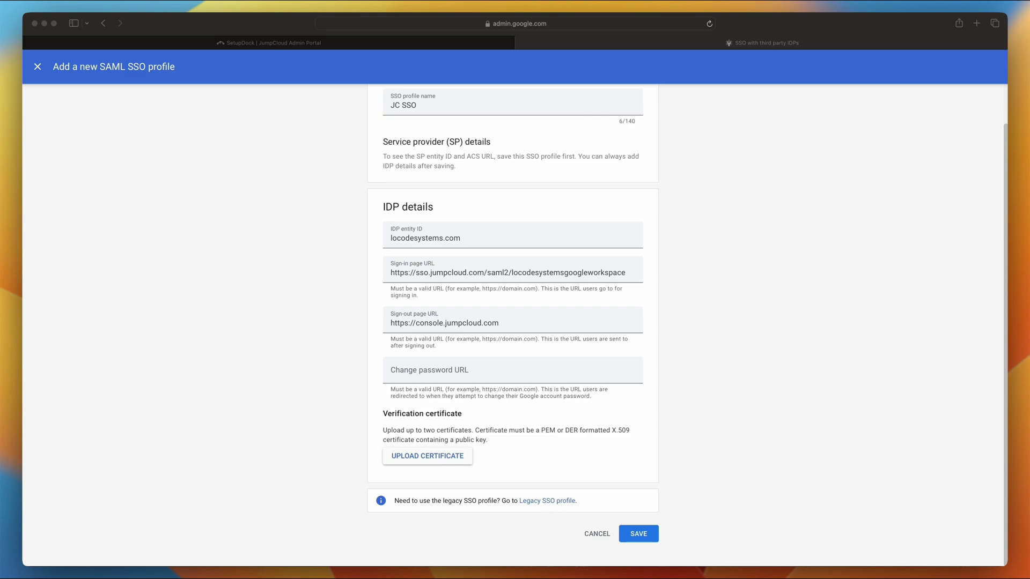
{"action": "key", "text": "super+Tab"}
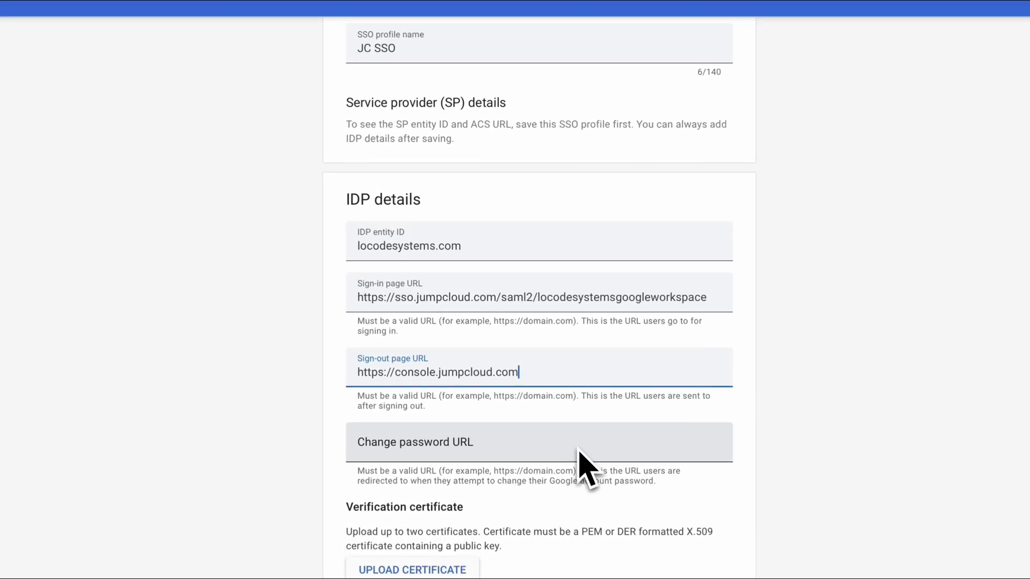
{"action": "left_click", "coordinate": [578, 452]}
{"action": "key", "text": "super+v"}
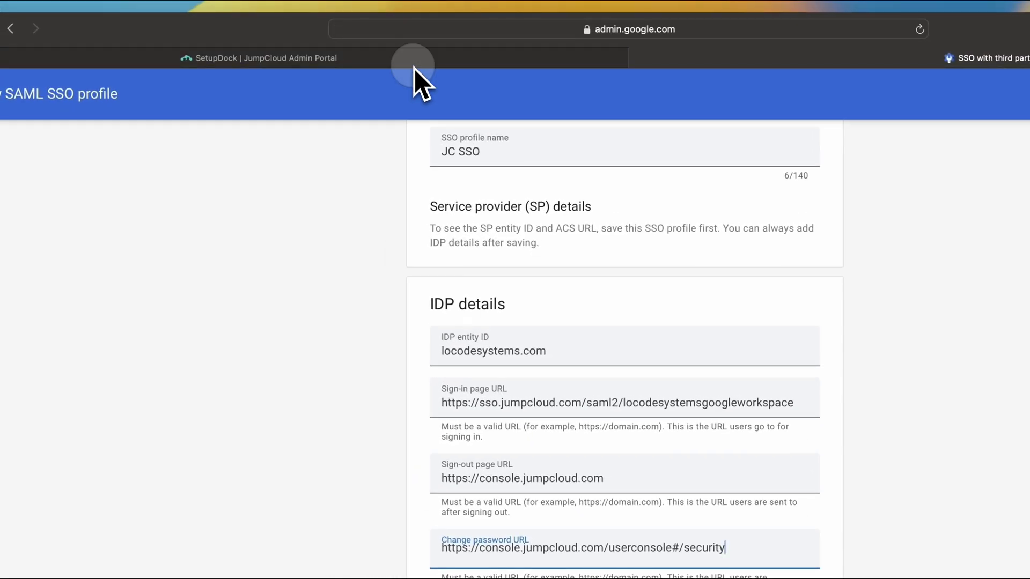
{"action": "left_click", "coordinate": [415, 70]}
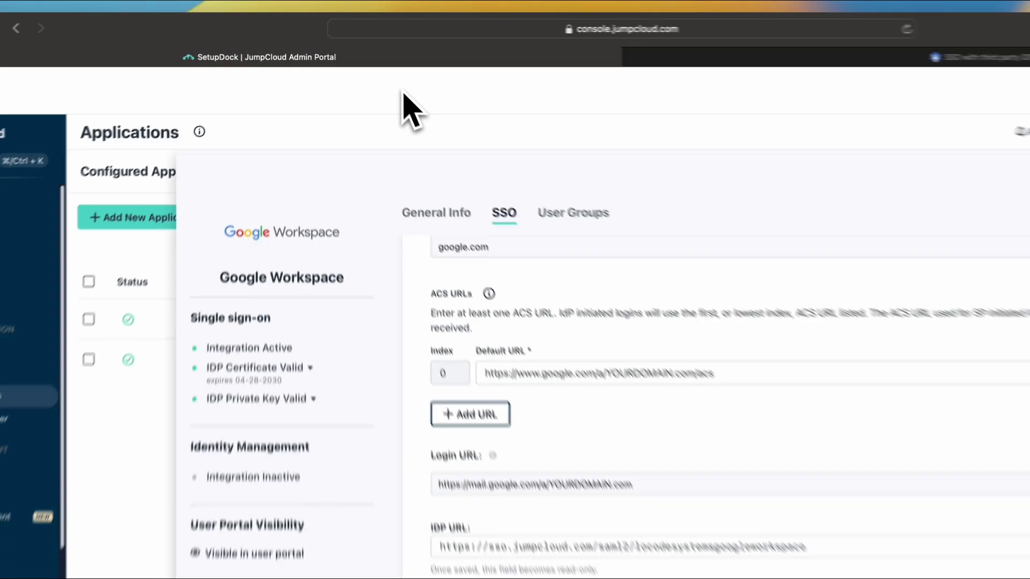
{"action": "left_click", "coordinate": [727, 60]}
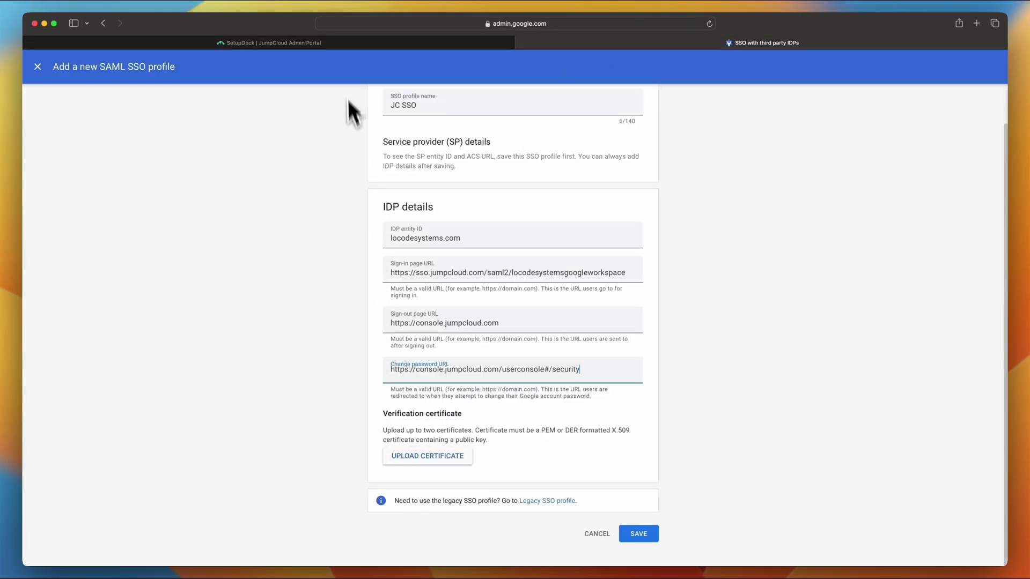
Download the IDP certificate from the Google Workspace app's SSO settings in JumpCloud
{"action": "left_click", "coordinate": [339, 44]}
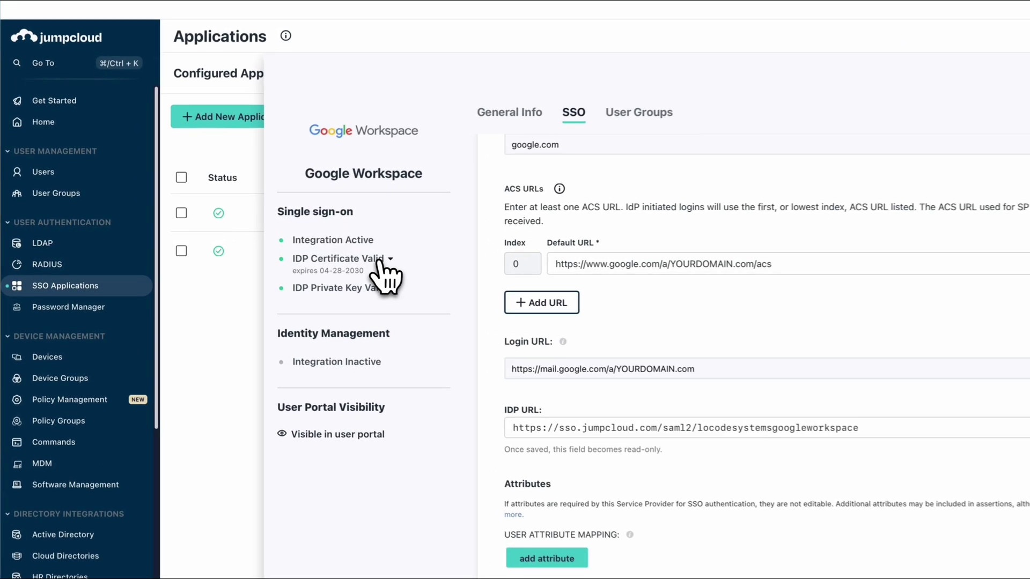
{"action": "left_click", "coordinate": [381, 261]}
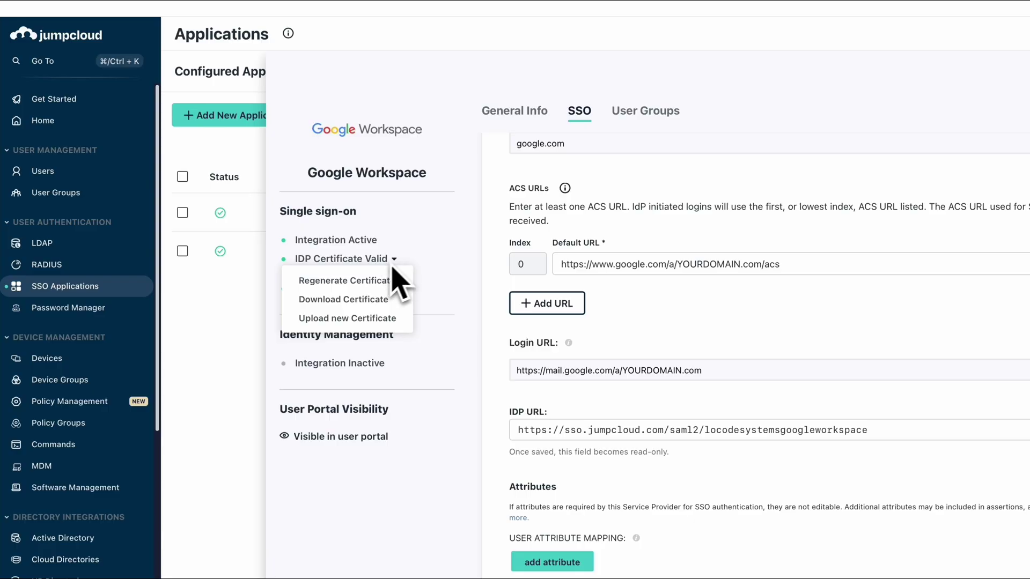
{"action": "left_click", "coordinate": [344, 299]}
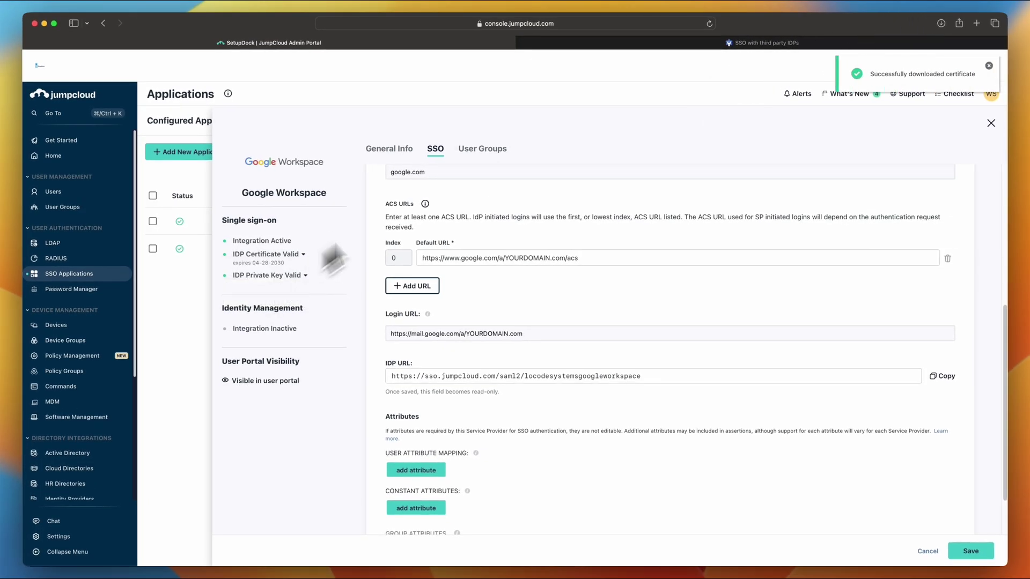
Upload certificate-8.pem from Downloads as the JC SSO profile's verification certificate
{"action": "left_click", "coordinate": [732, 46]}
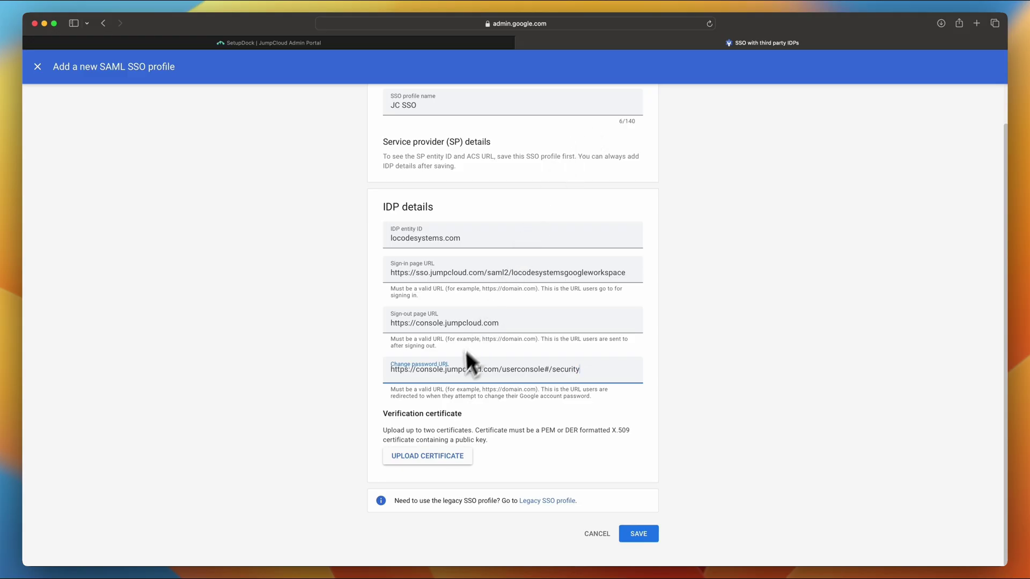
{"action": "left_click", "coordinate": [424, 460]}
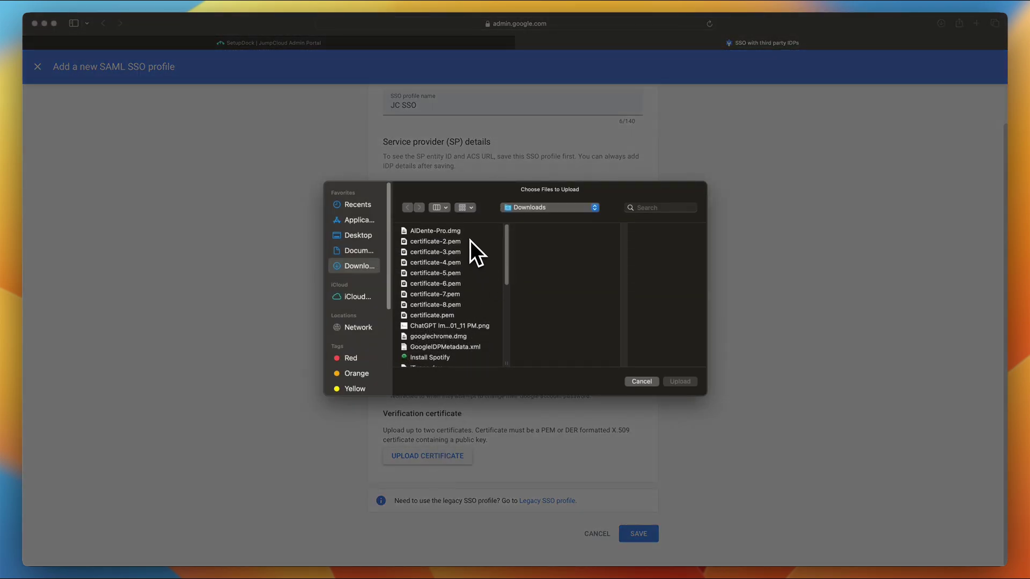
{"action": "left_click", "coordinate": [436, 309]}
{"action": "left_click", "coordinate": [679, 382]}
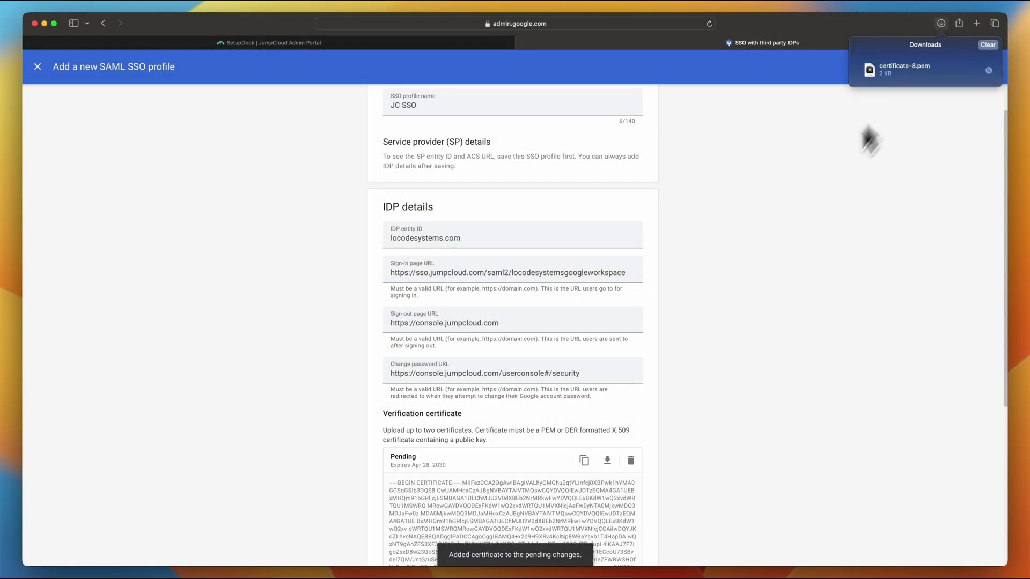
{"action": "left_click", "coordinate": [814, 191]}
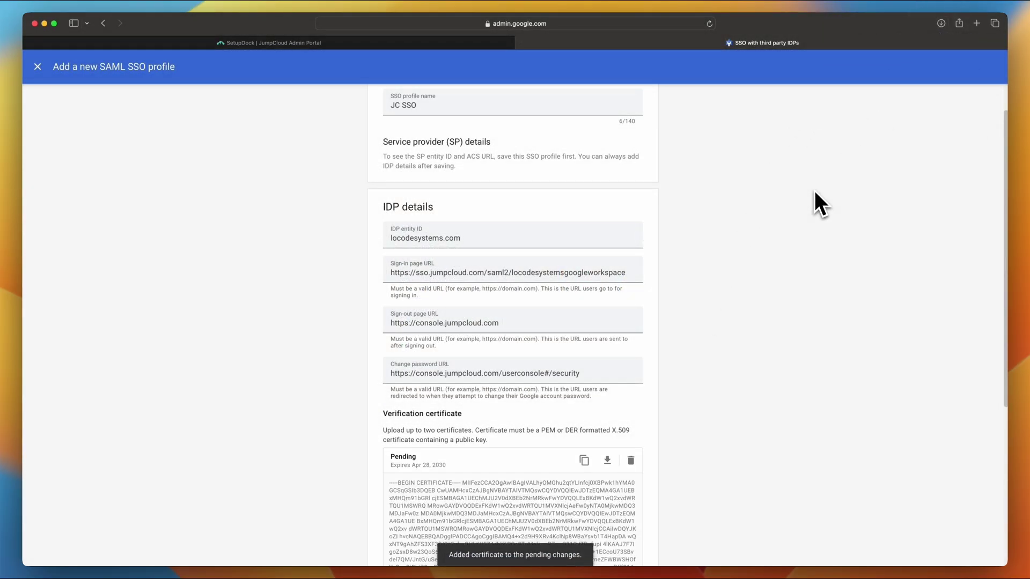
{"action": "scroll", "coordinate": [815, 191], "scroll_direction": "down", "scroll_amount": 5}
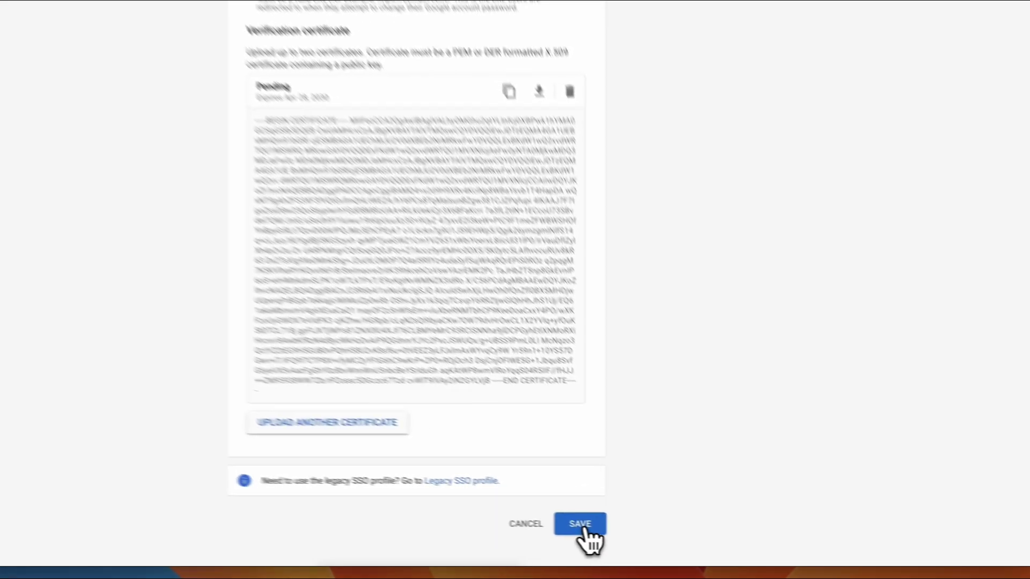
Save the JC SSO profile so its SP Entity ID and ACS URL appear
{"action": "left_click", "coordinate": [578, 526]}
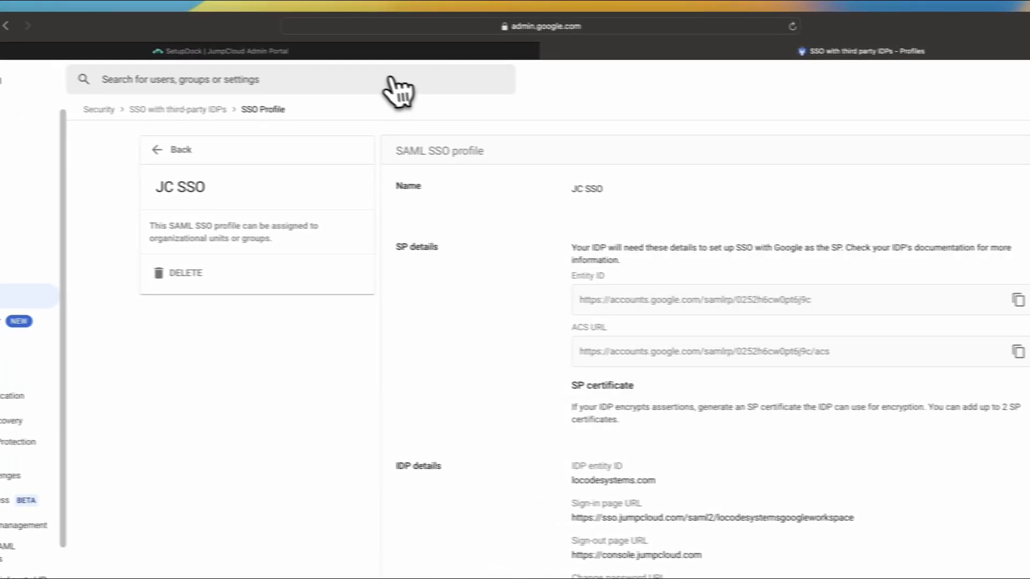
{"action": "left_click", "coordinate": [224, 48]}
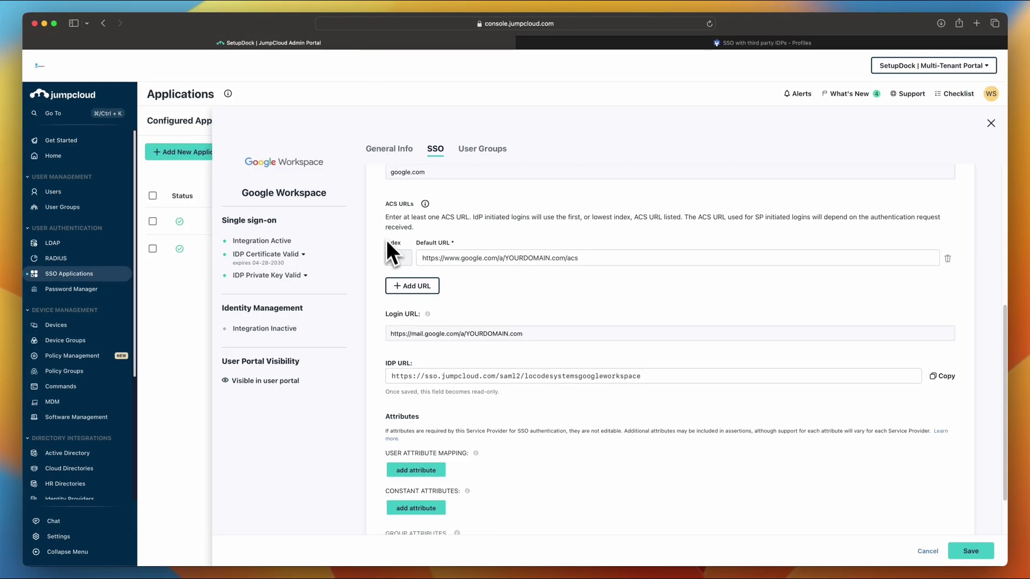
{"action": "scroll", "coordinate": [477, 257], "scroll_direction": "up", "scroll_amount": 5}
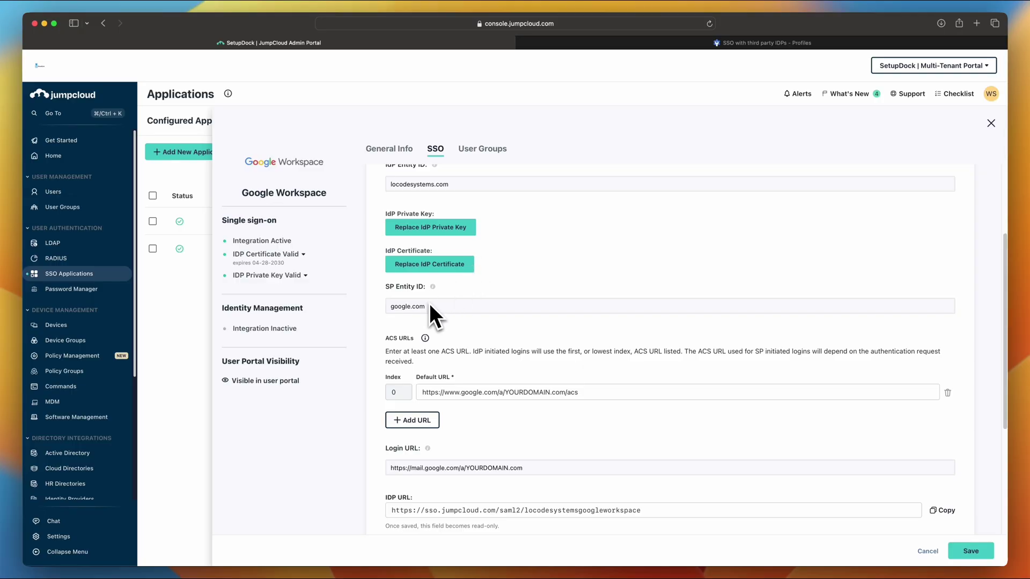
{"action": "triple_click", "coordinate": [427, 307]}
{"action": "type", "text": "https://accounts.google.com/samlrp/0252h6cw0pt6j9c"}
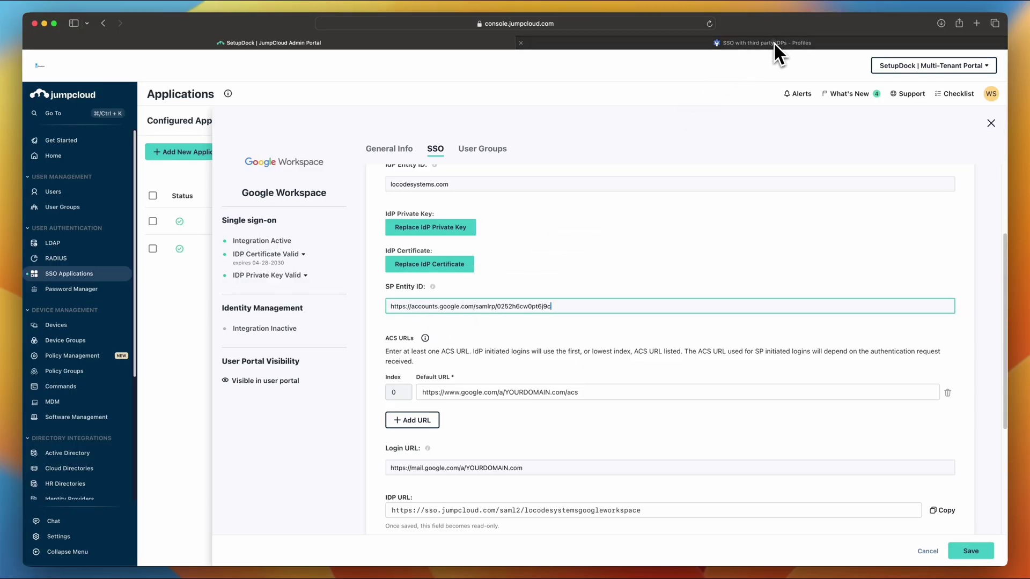
Copy Google's ACS URL from the SSO profile and paste it as the default ACS URL
{"action": "left_click", "coordinate": [773, 42]}
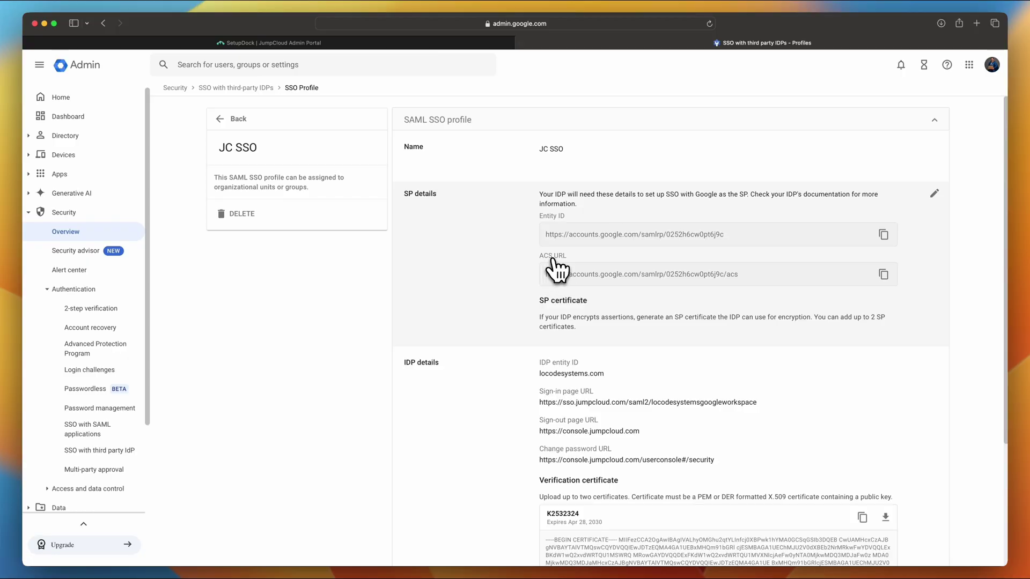
{"action": "left_click", "coordinate": [883, 274]}
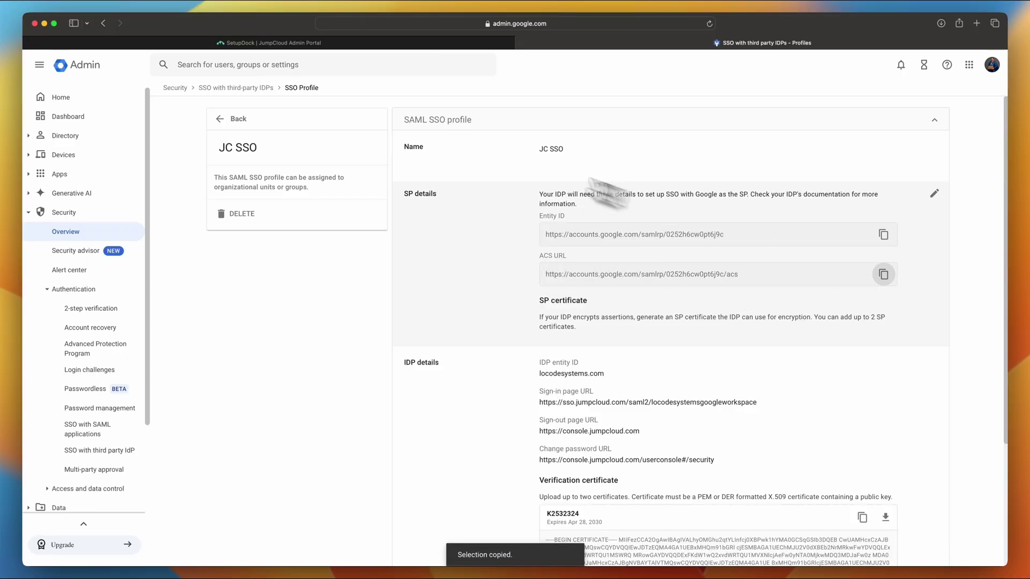
{"action": "left_click", "coordinate": [382, 46]}
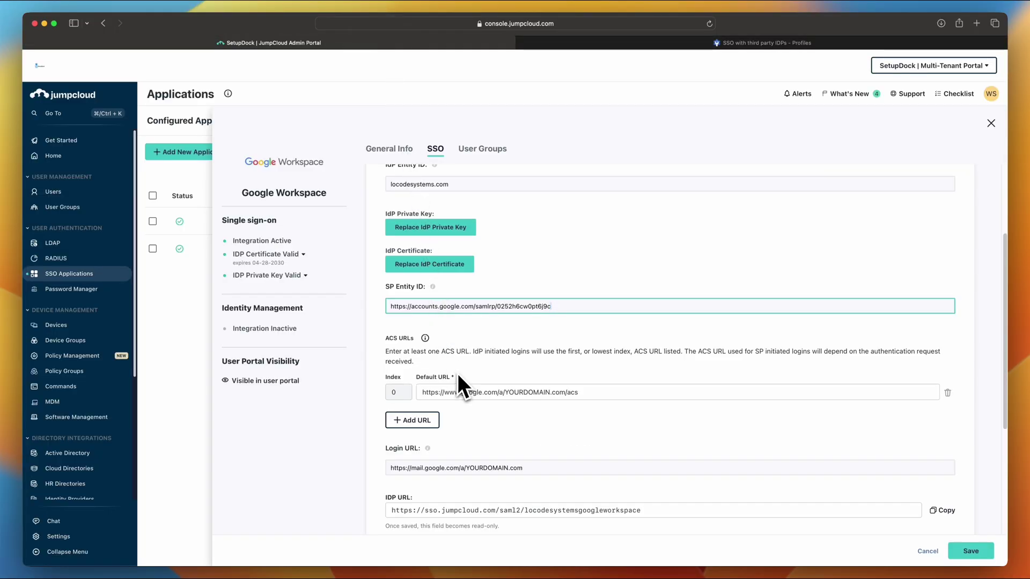
{"action": "scroll", "coordinate": [459, 374], "scroll_direction": "down", "scroll_amount": 2}
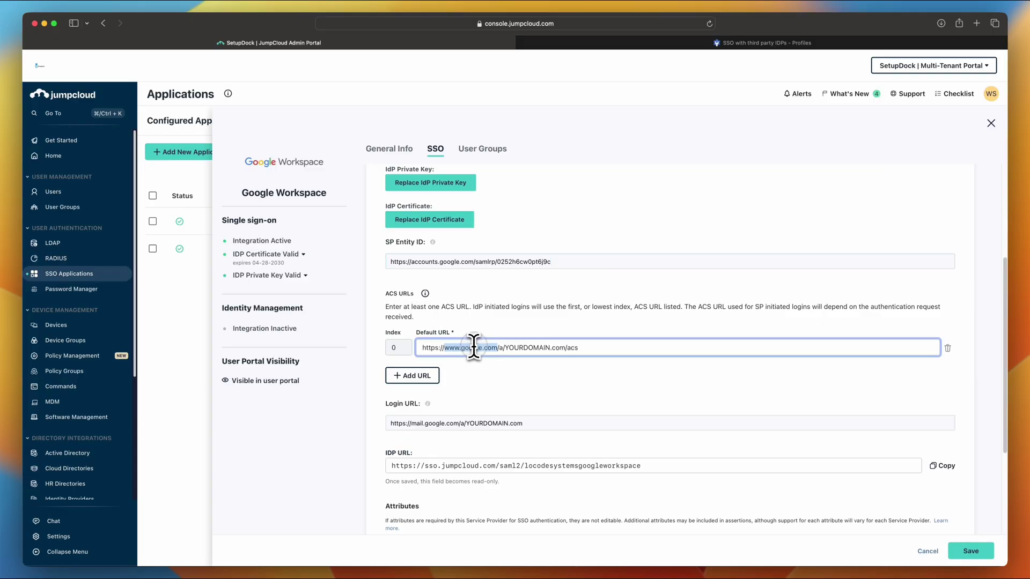
{"action": "key", "text": "super+a"}
{"action": "key", "text": "super+v"}
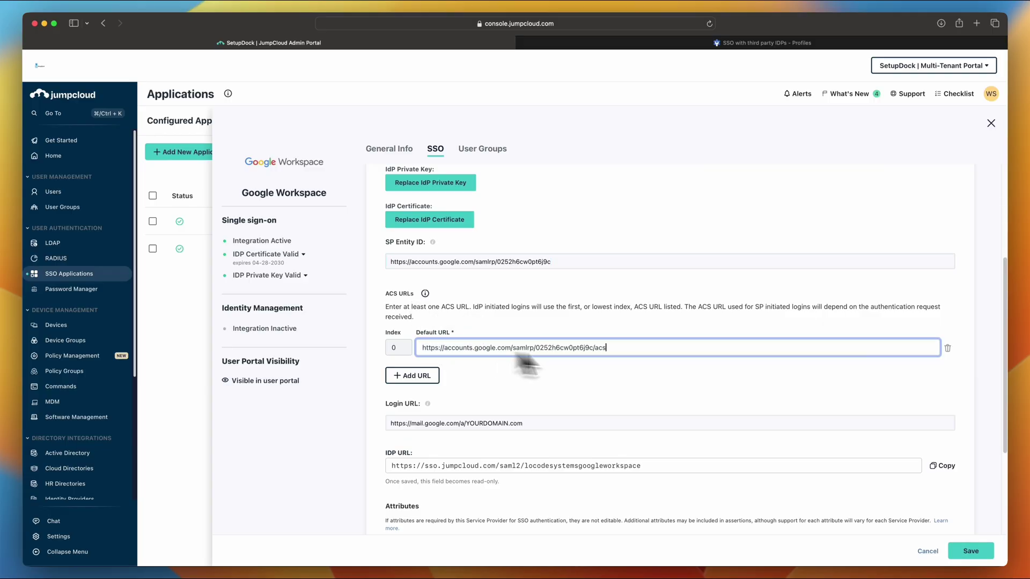
{"action": "scroll", "coordinate": [713, 387], "scroll_direction": "down", "scroll_amount": 3}
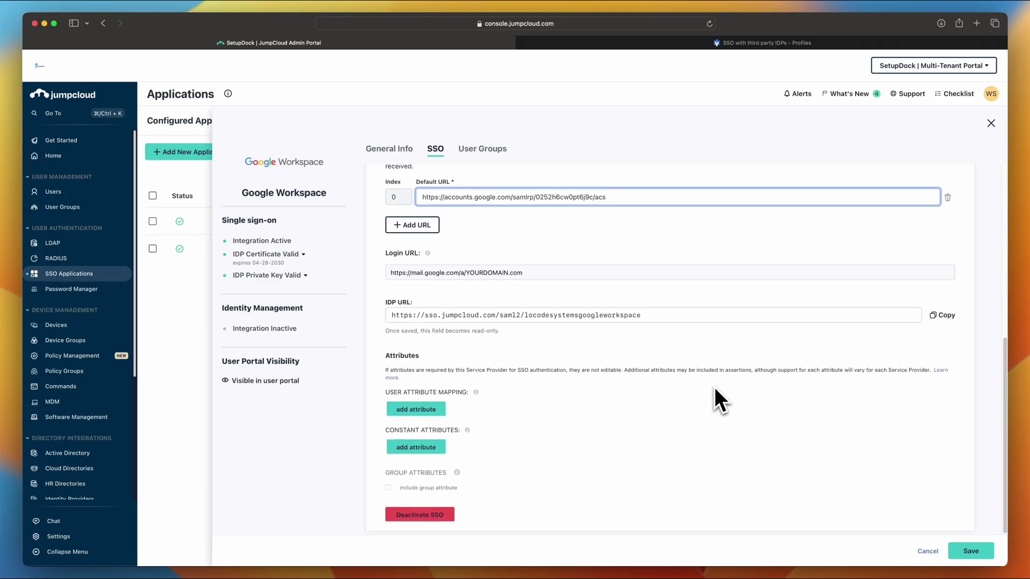
{"action": "scroll", "coordinate": [714, 387], "scroll_direction": "up", "scroll_amount": 6}
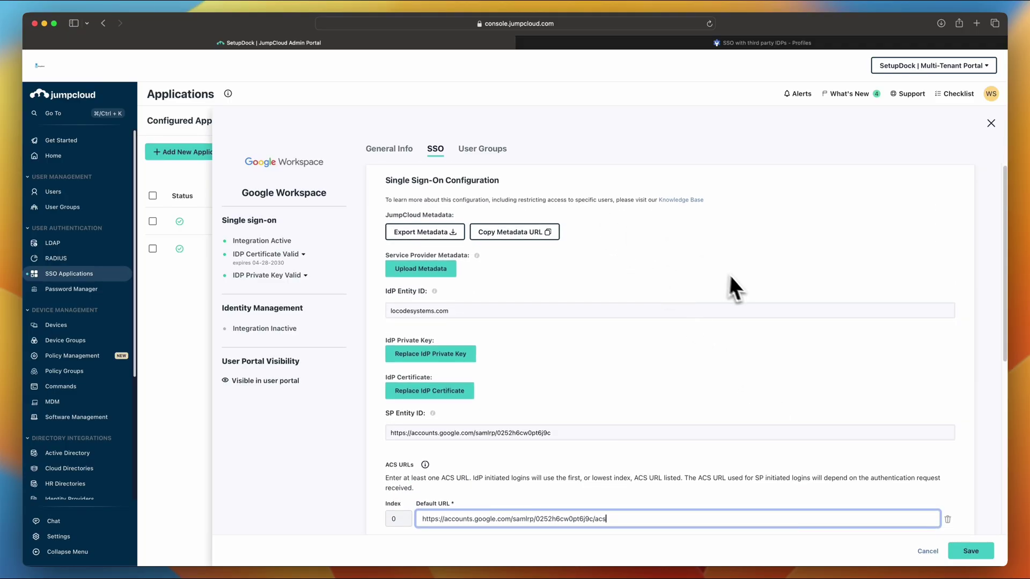
Save the SSO configuration, then bind GW SSO Testing to LocodeSystems Google Workspace and save
{"action": "left_click", "coordinate": [971, 551]}
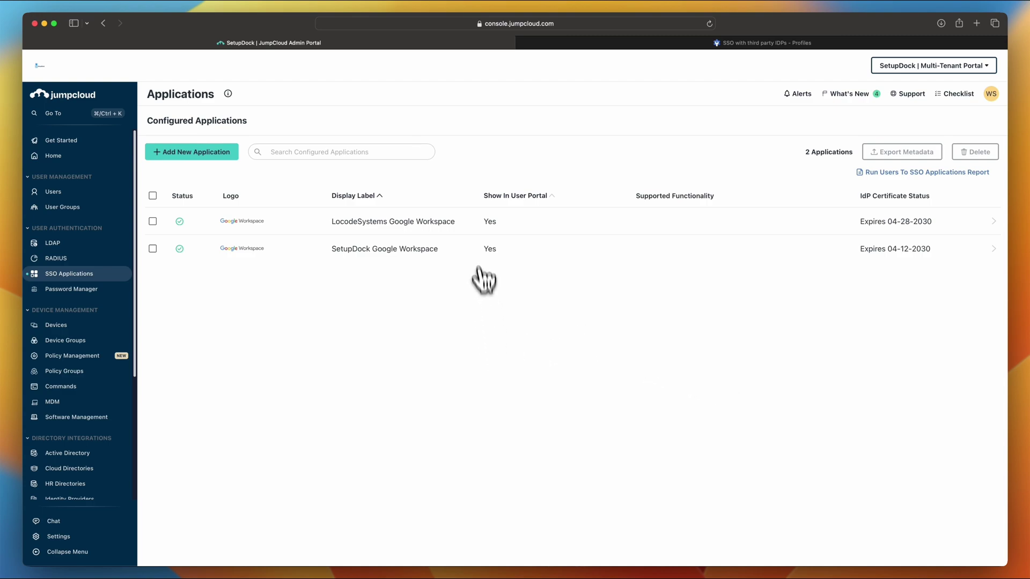
{"action": "left_click", "coordinate": [421, 222]}
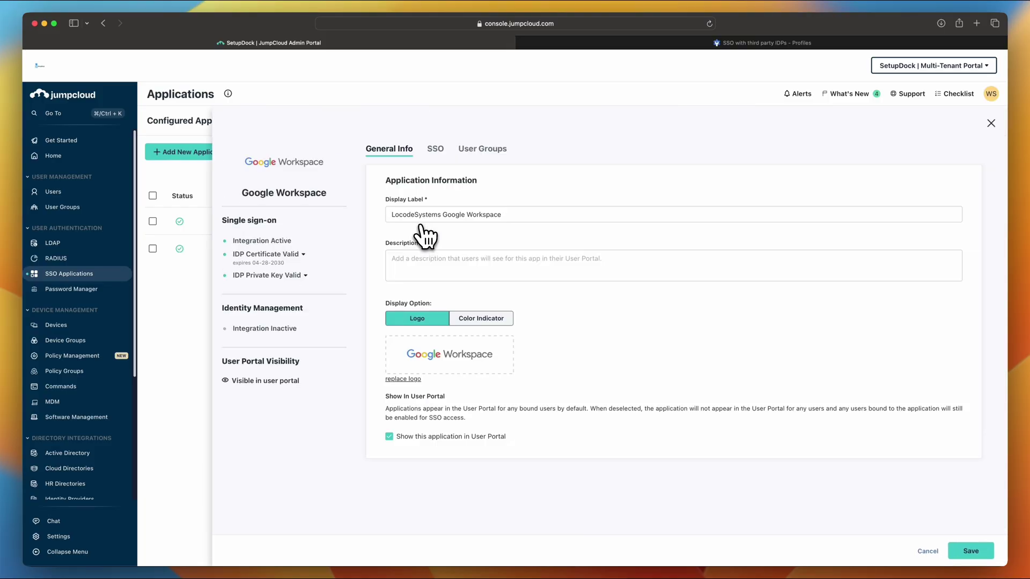
{"action": "left_click", "coordinate": [489, 150]}
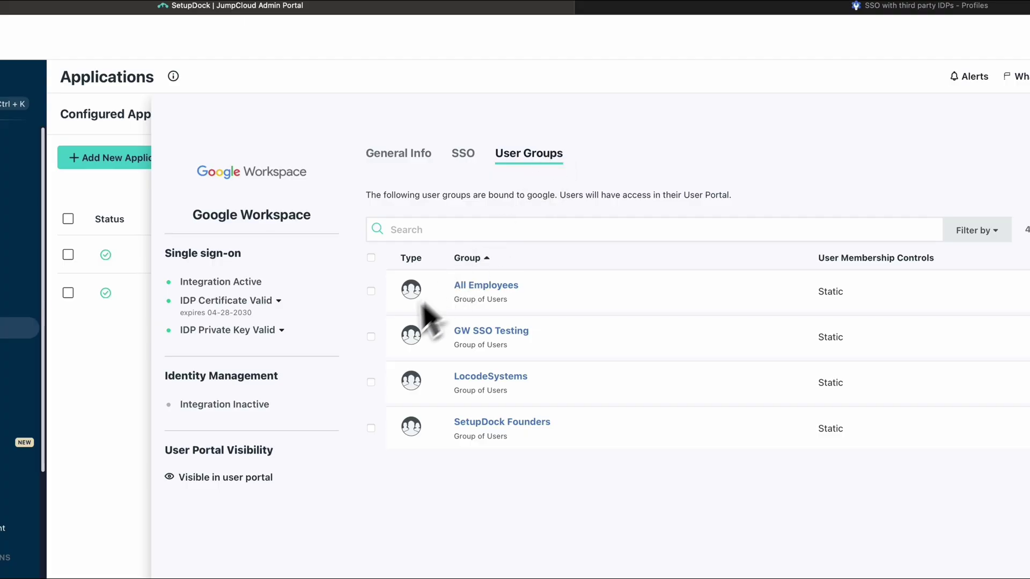
{"action": "left_click", "coordinate": [370, 336]}
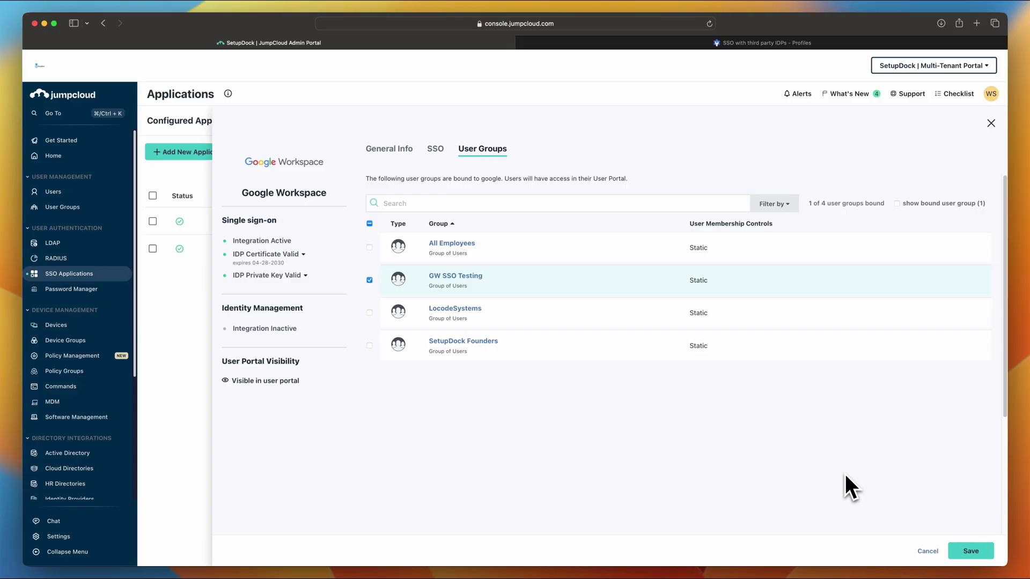
{"action": "left_click", "coordinate": [982, 552]}
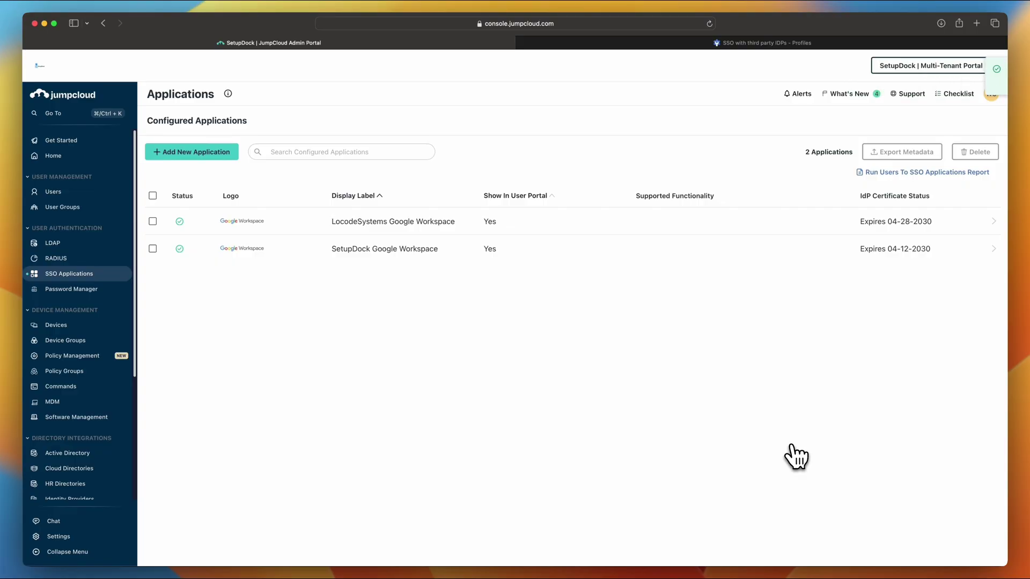
In Google Admin, go to the SSO with third-party IdP settings page
{"action": "left_click", "coordinate": [804, 44]}
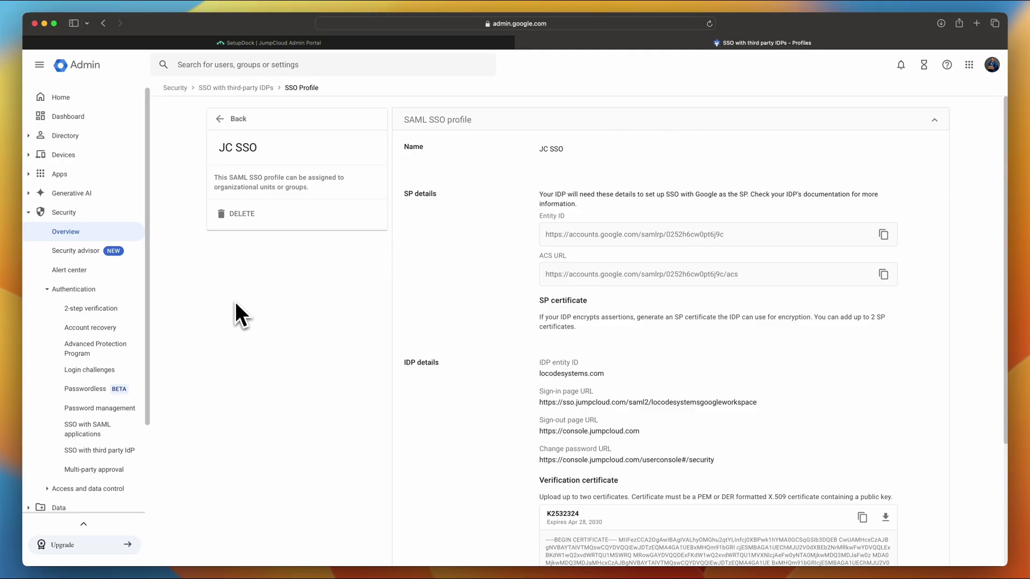
{"action": "left_click", "coordinate": [90, 451]}
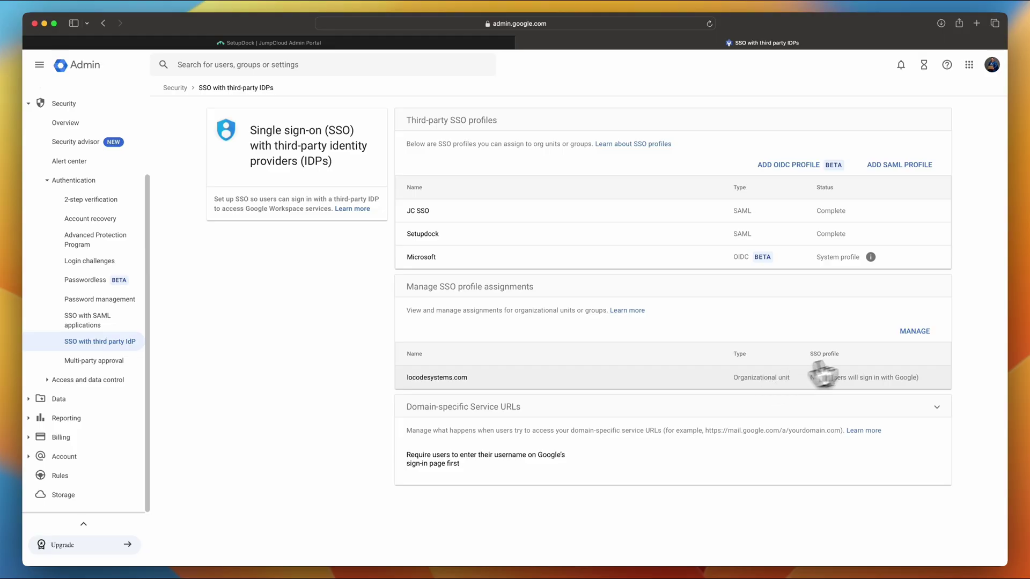
Assign the JC SSO - SAML profile to locodesystems.com, save, and return to the SSO overview
{"action": "left_click", "coordinate": [915, 331]}
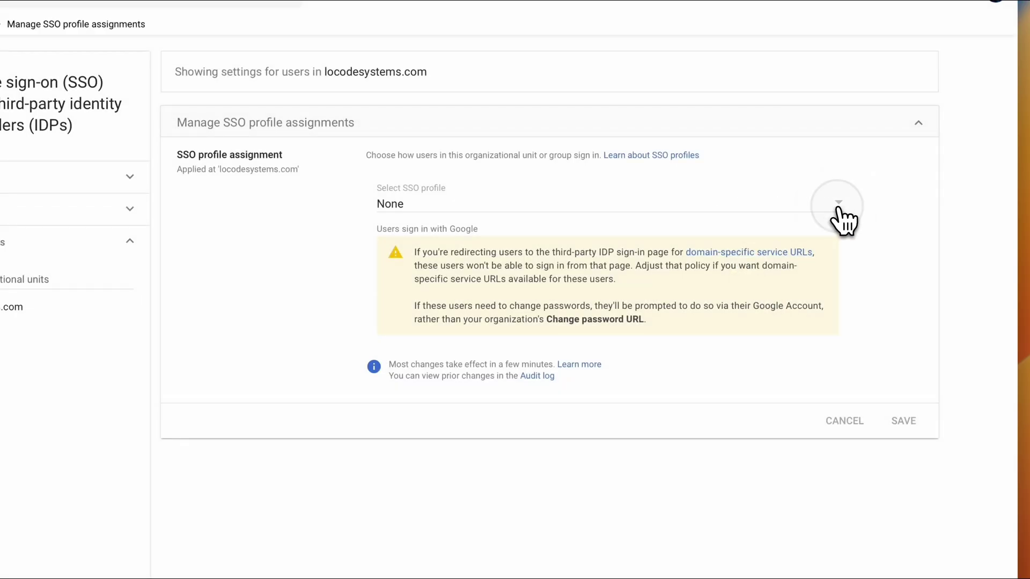
{"action": "left_click", "coordinate": [838, 207]}
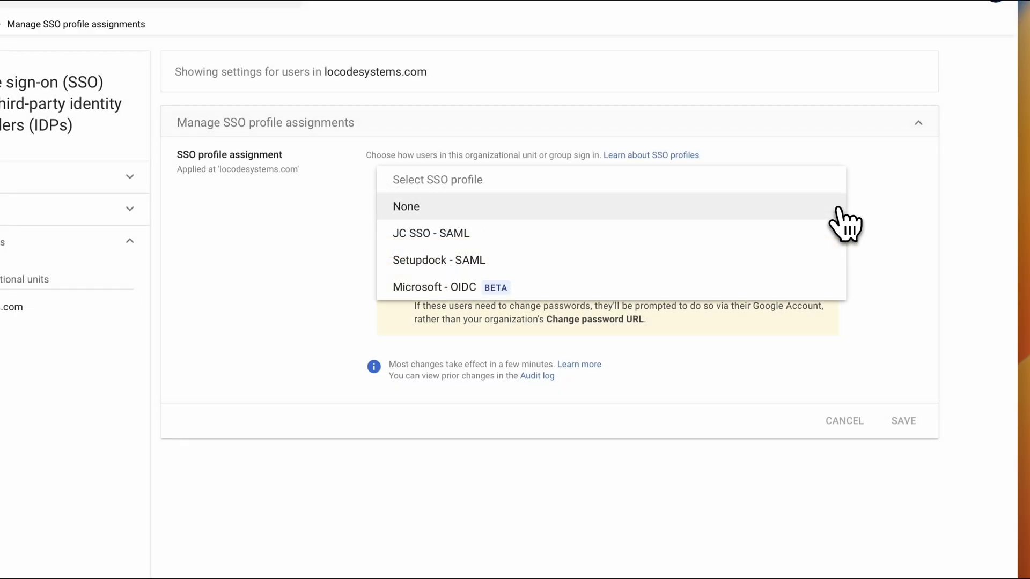
{"action": "left_click", "coordinate": [666, 234]}
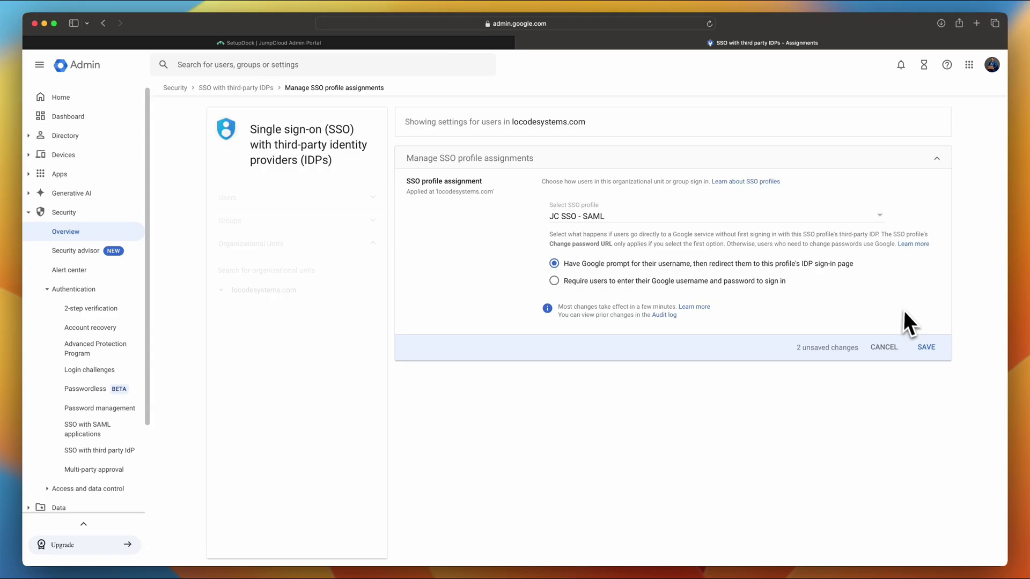
{"action": "left_click", "coordinate": [925, 349]}
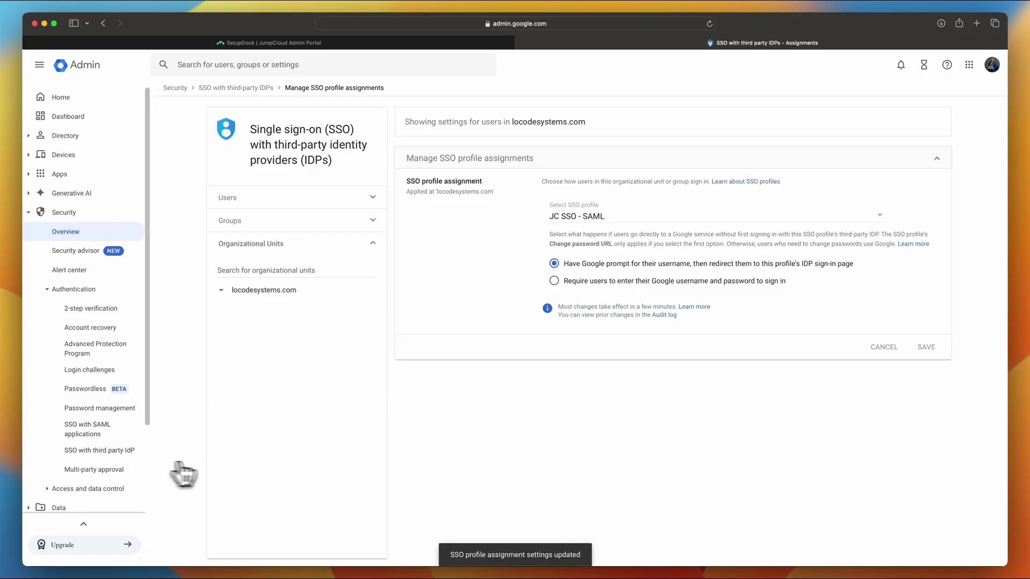
{"action": "left_click", "coordinate": [94, 451]}
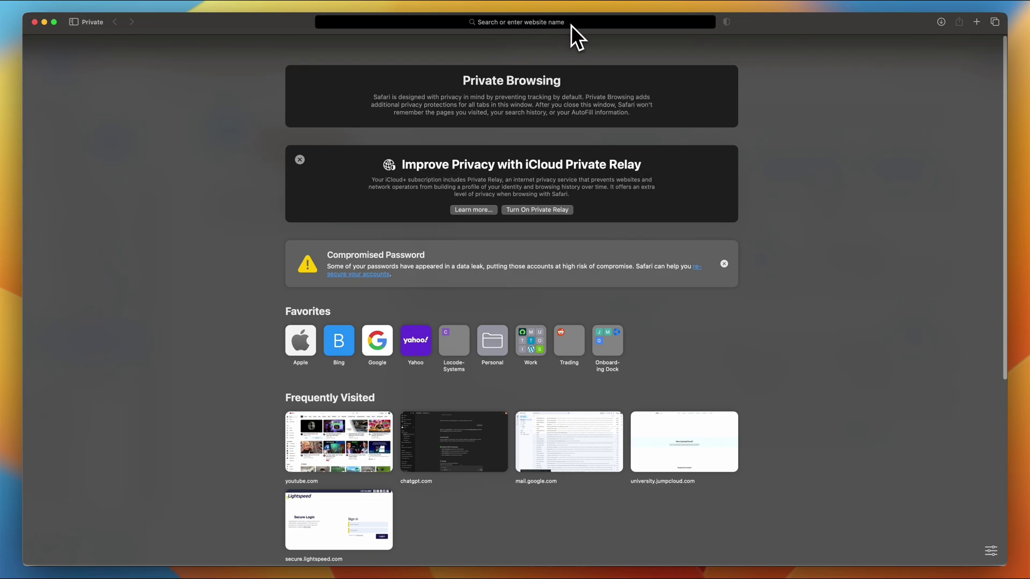
Open Gmail in Safari and submit the test user's e-mail address to start sign-in
{"action": "left_click", "coordinate": [571, 25]}
{"action": "type", "text": "gmail.co"}
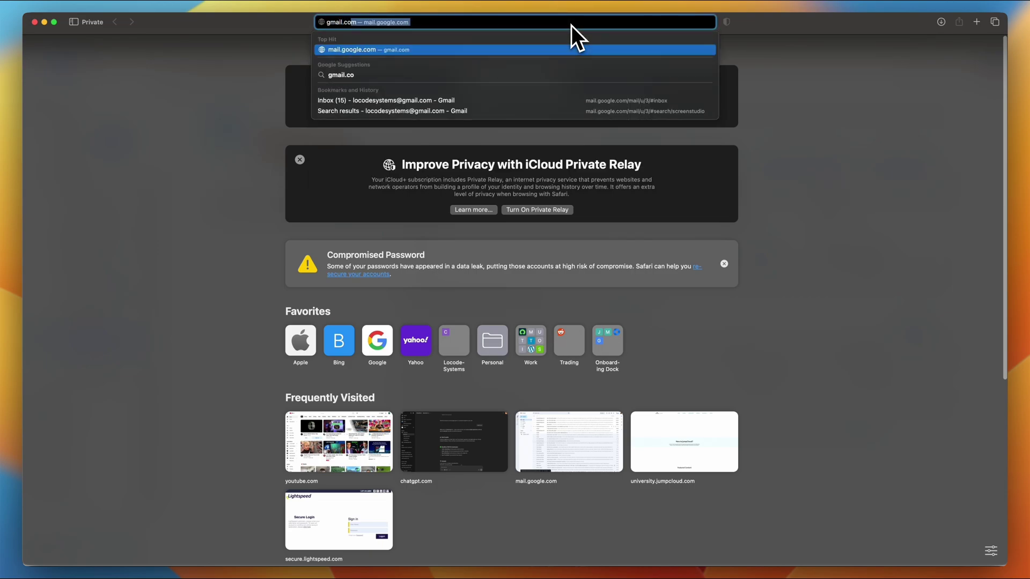
{"action": "key", "text": "Return"}
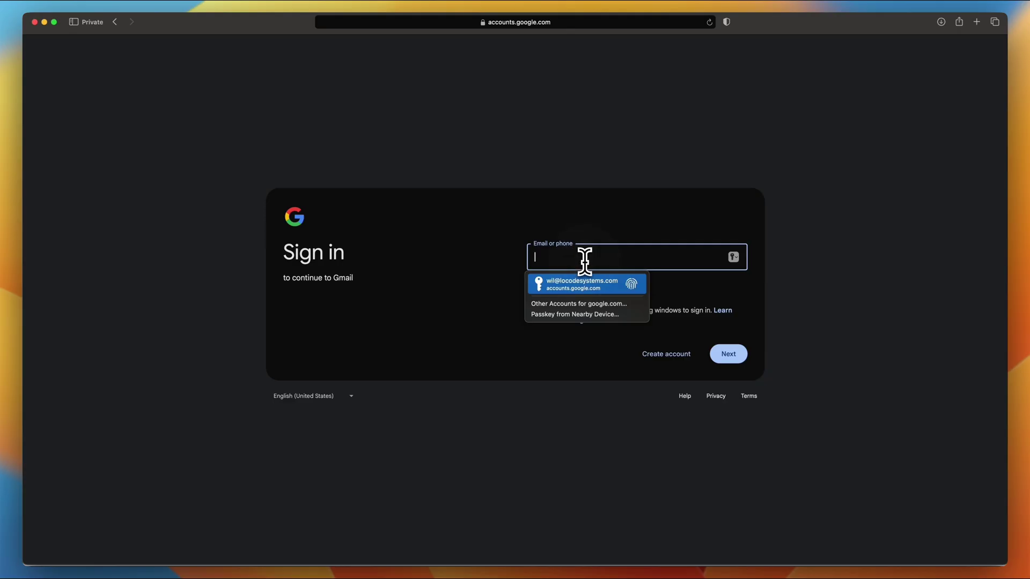
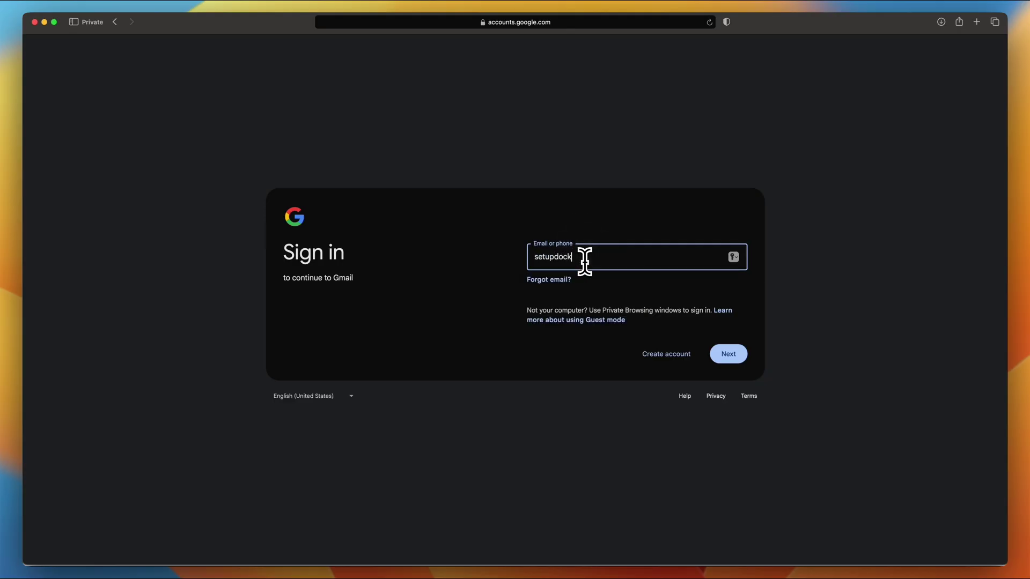
{"action": "key", "text": "Return"}
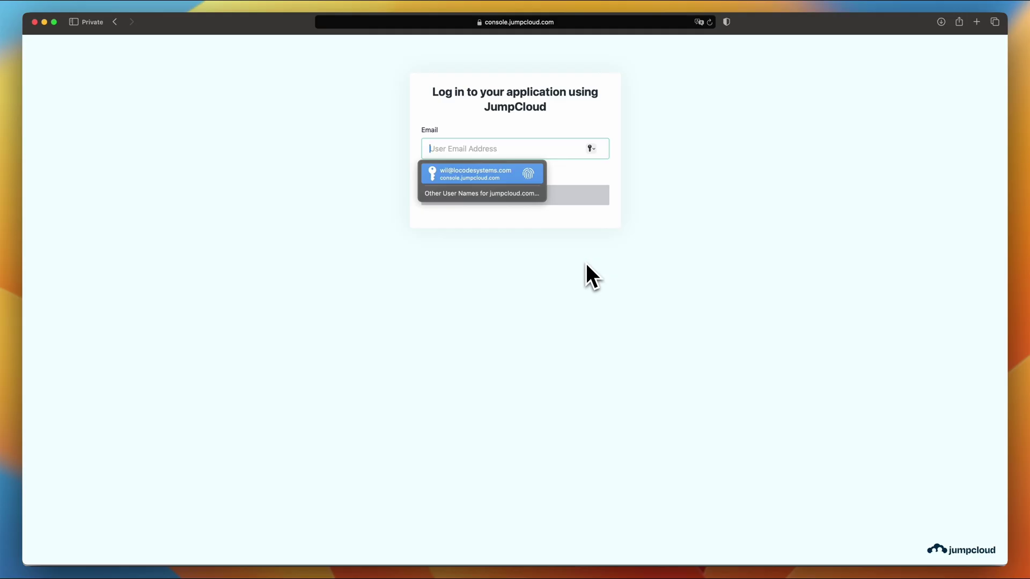
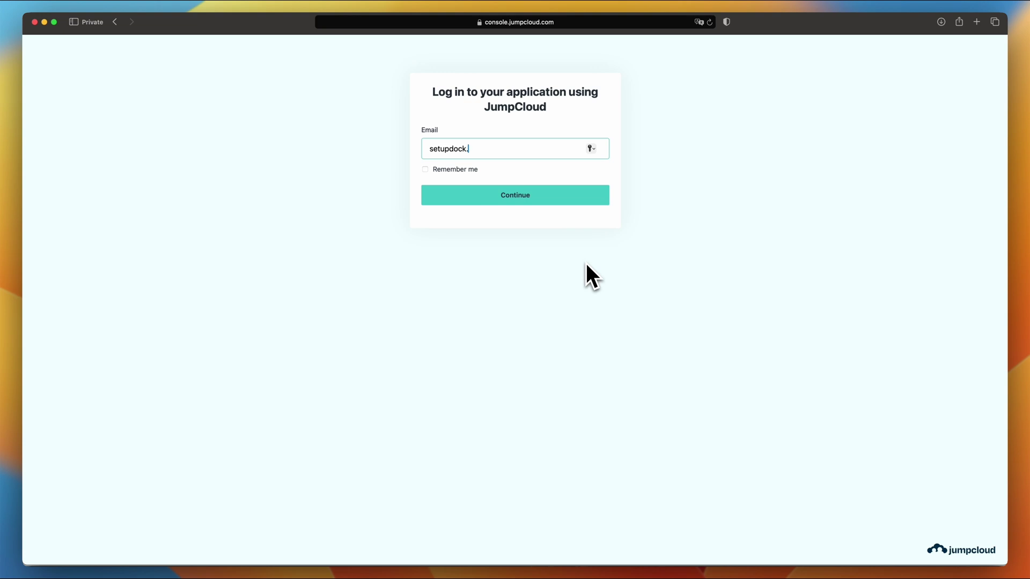
Sign in to JumpCloud with the test user's e-mail address and account password
{"action": "key", "text": "Return"}
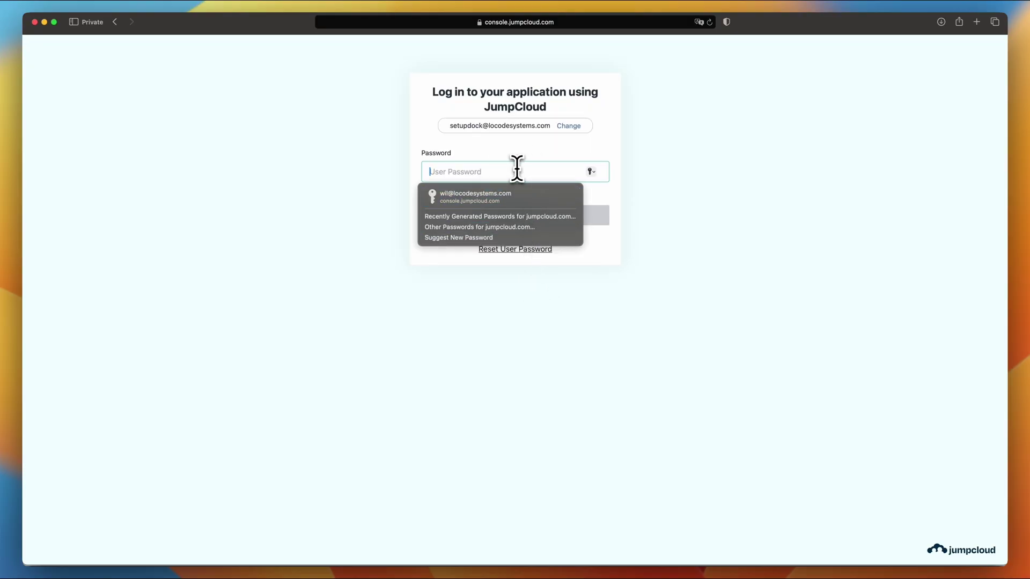
{"action": "type", "text": "••••••••••"}
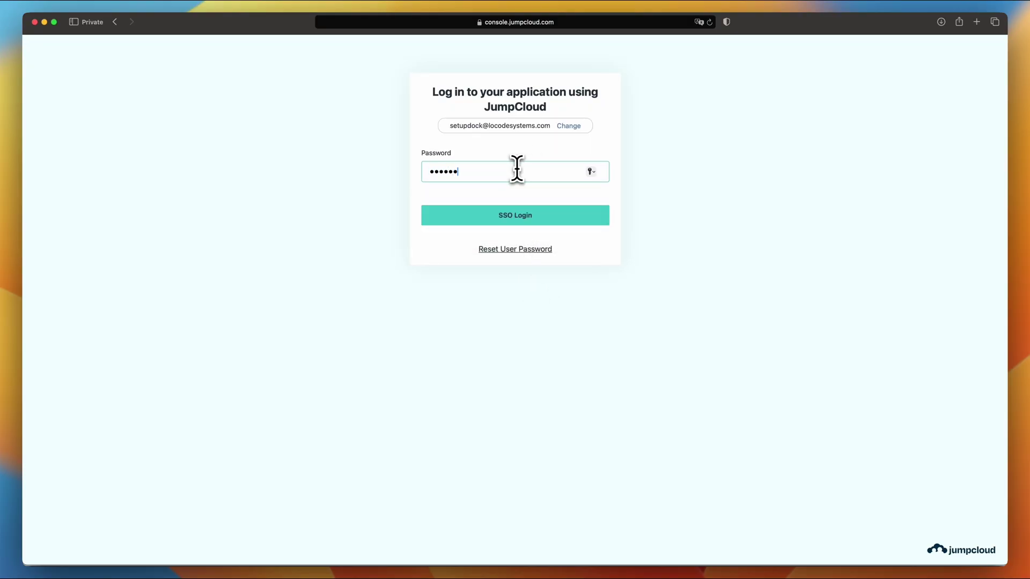
{"action": "type", "text": "••••"}
{"action": "key", "text": "Return"}
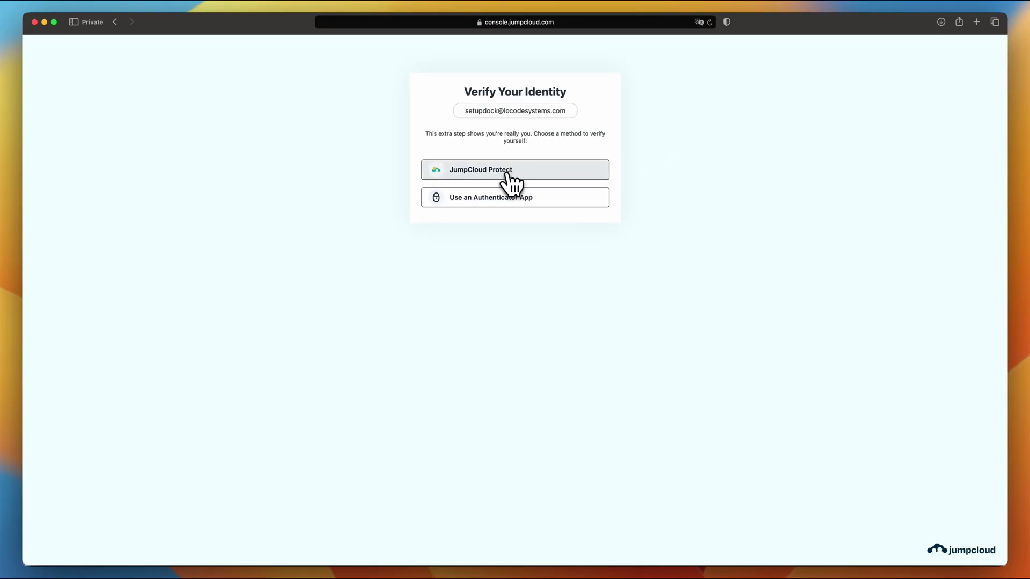
Choose JumpCloud Protect to send a push approval request to the phone
{"action": "left_click", "coordinate": [507, 172]}
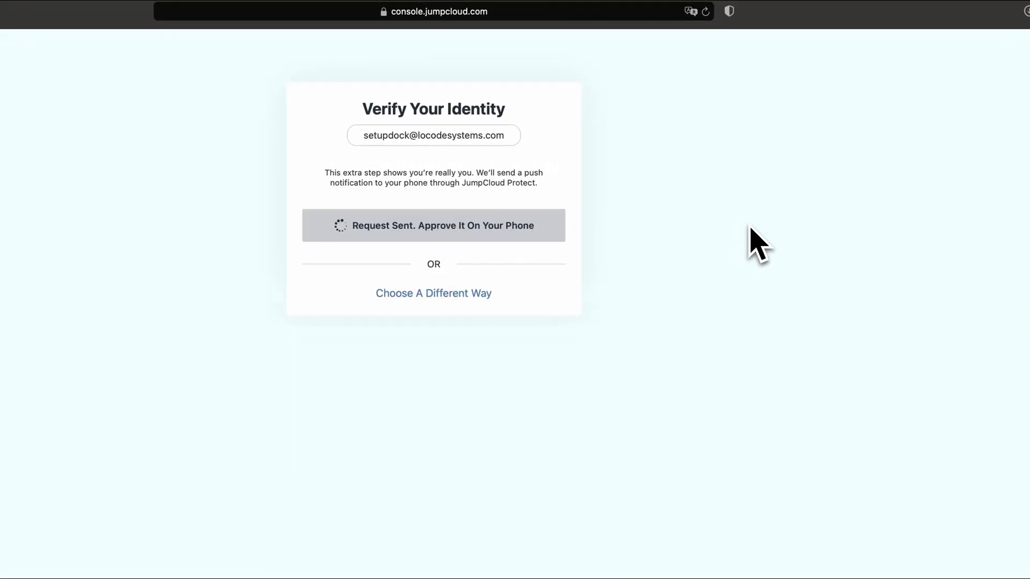